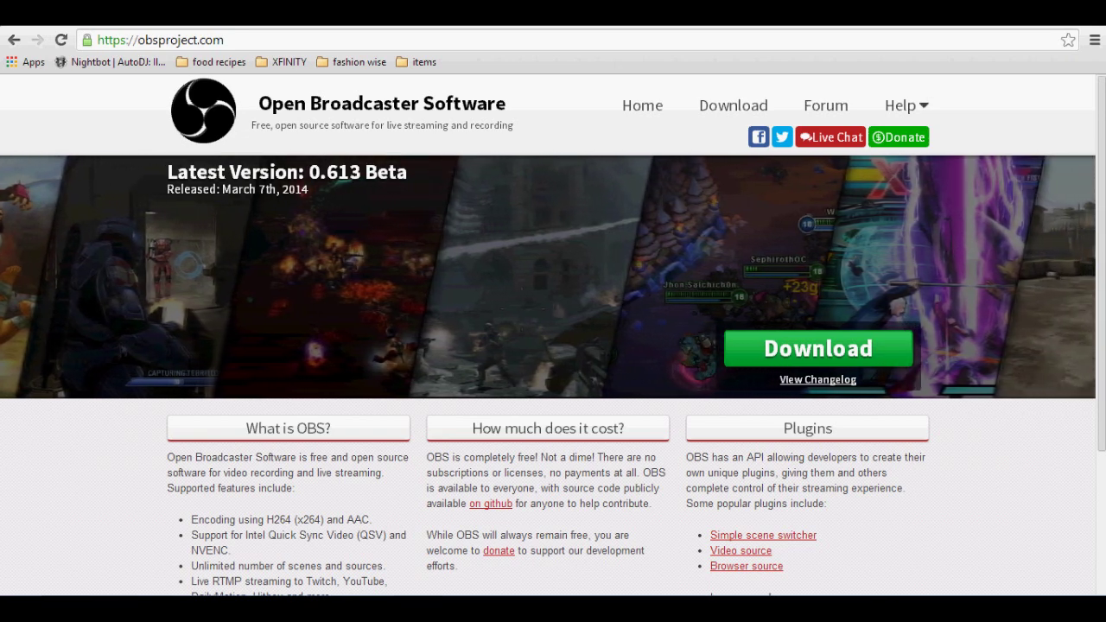
Download the OBS 0.613 Beta installer from the OBS site and launch it
left_click(716, 102)
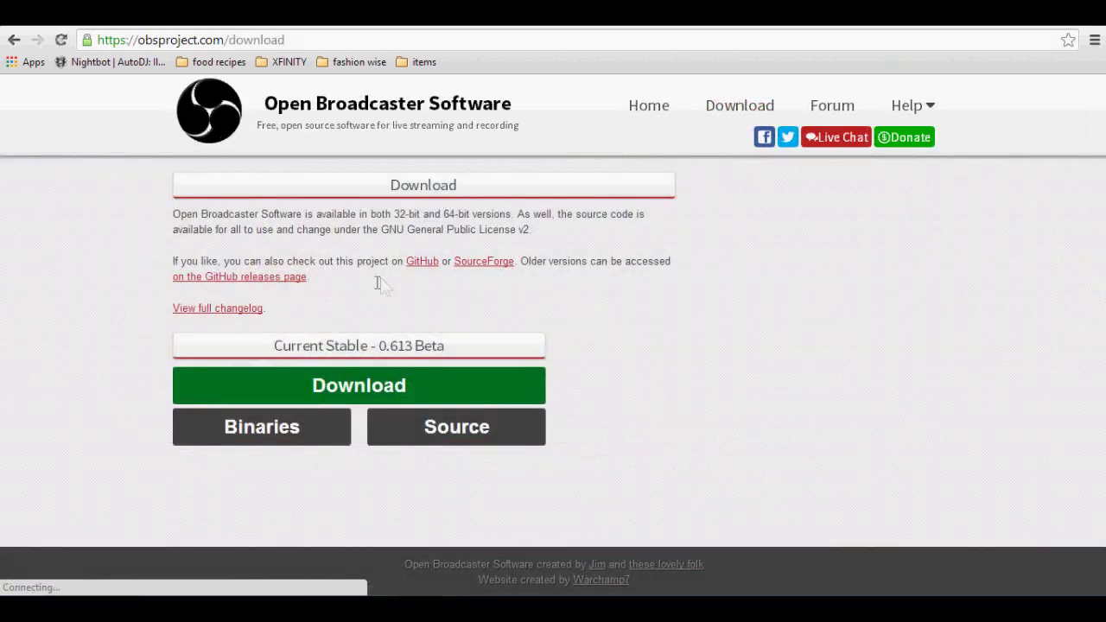
left_click(309, 384)
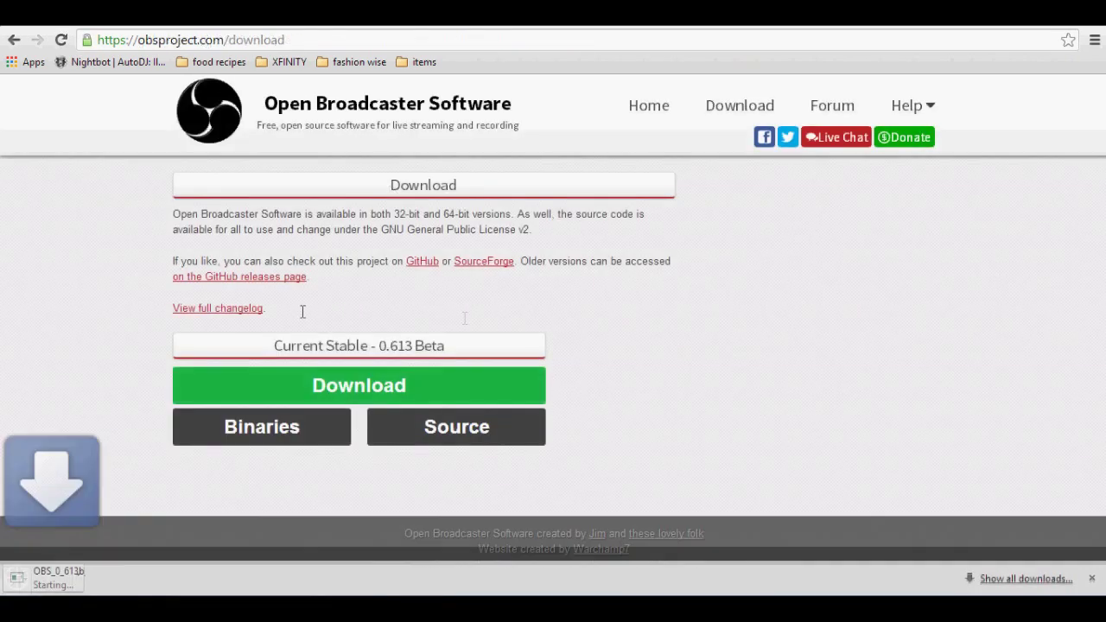
left_click(86, 577)
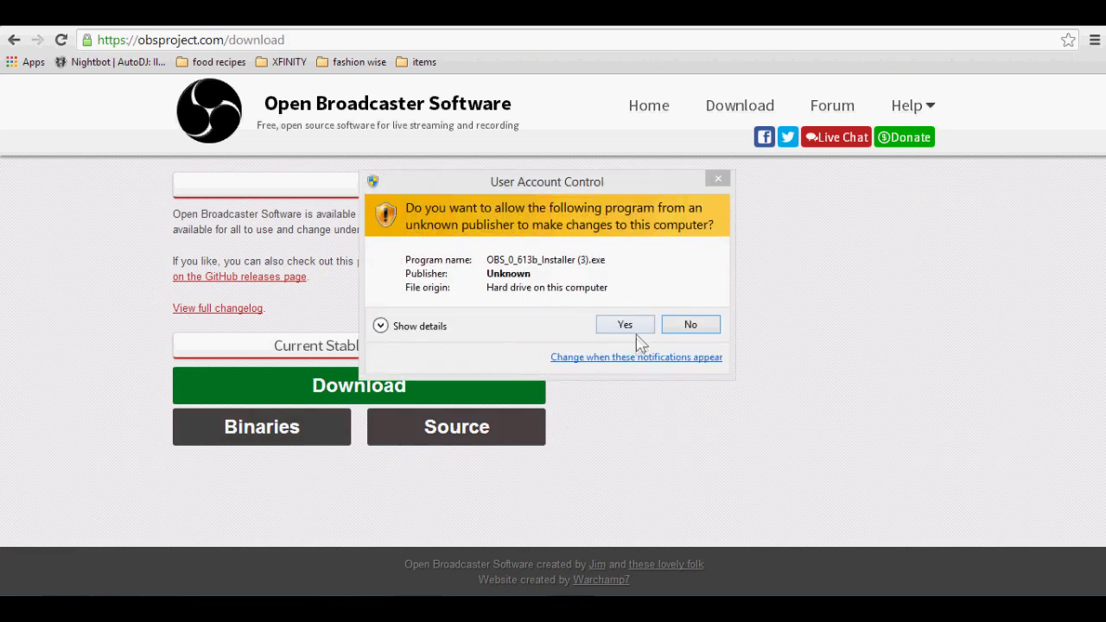
Approve the permission prompt, accept the licence, and install and launch OBS 0.613b
left_click(635, 327)
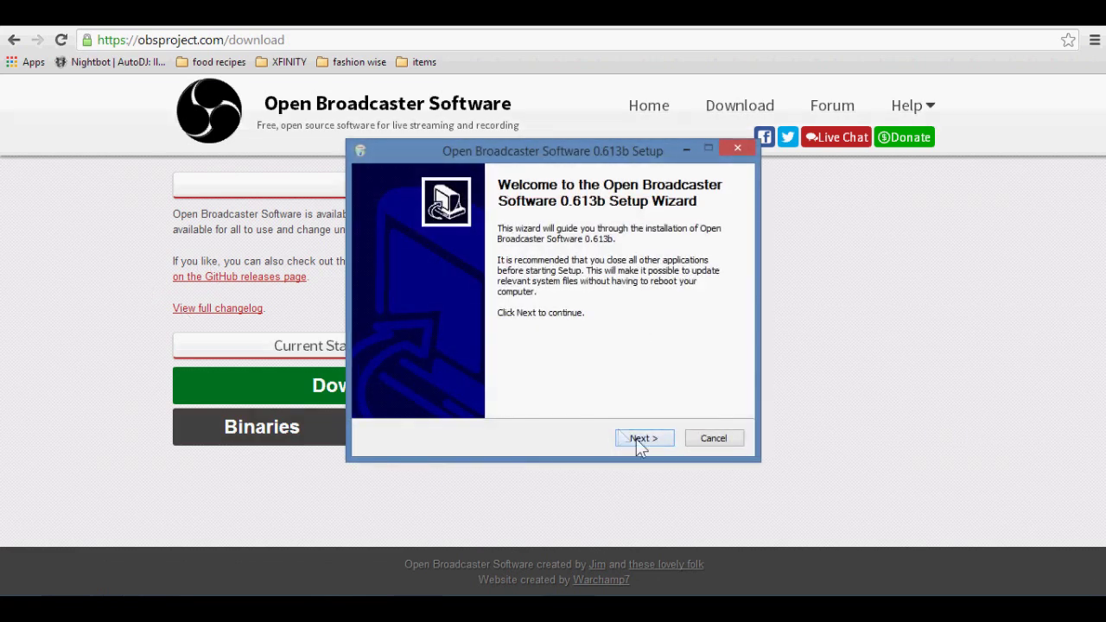
left_click(635, 438)
left_click(636, 438)
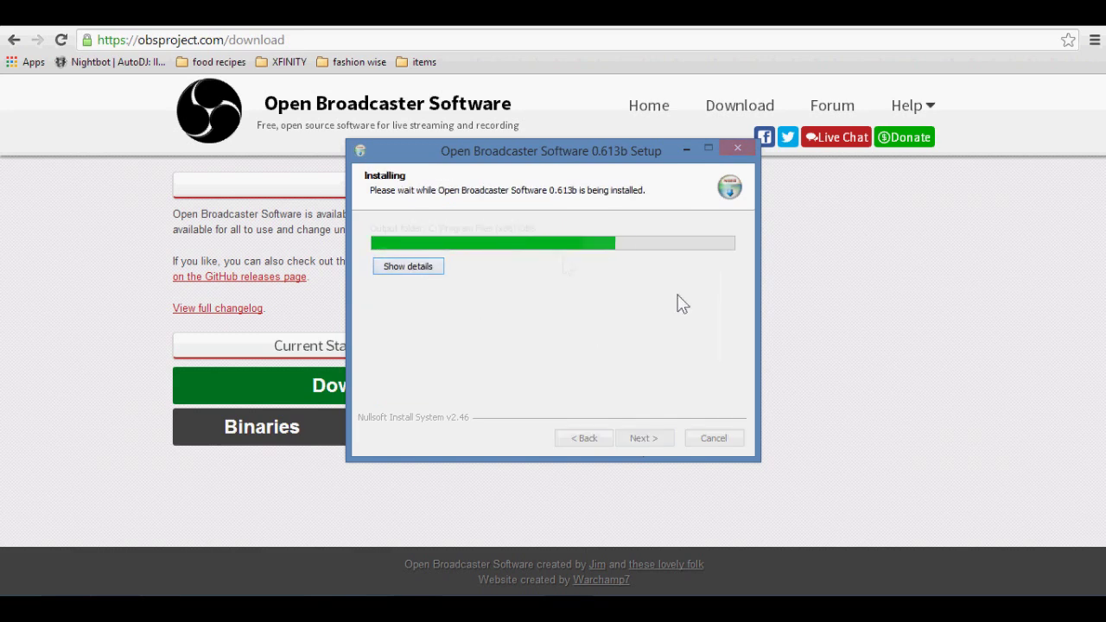
left_click(644, 437)
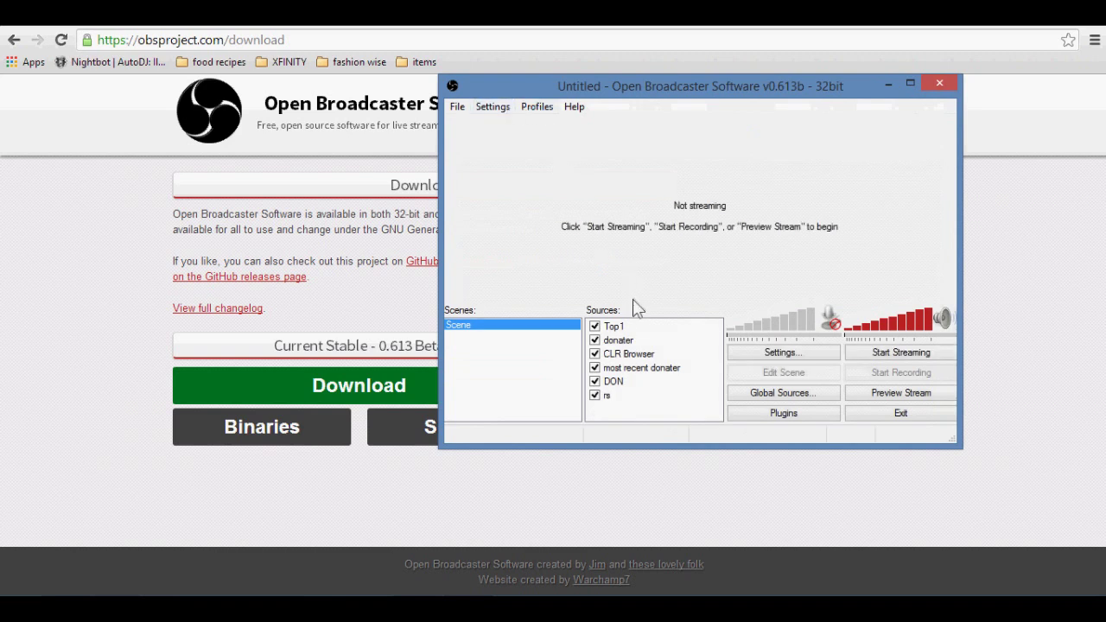
Hide the rs source and look through the Sources add menu toward Game Capture
left_click(594, 395)
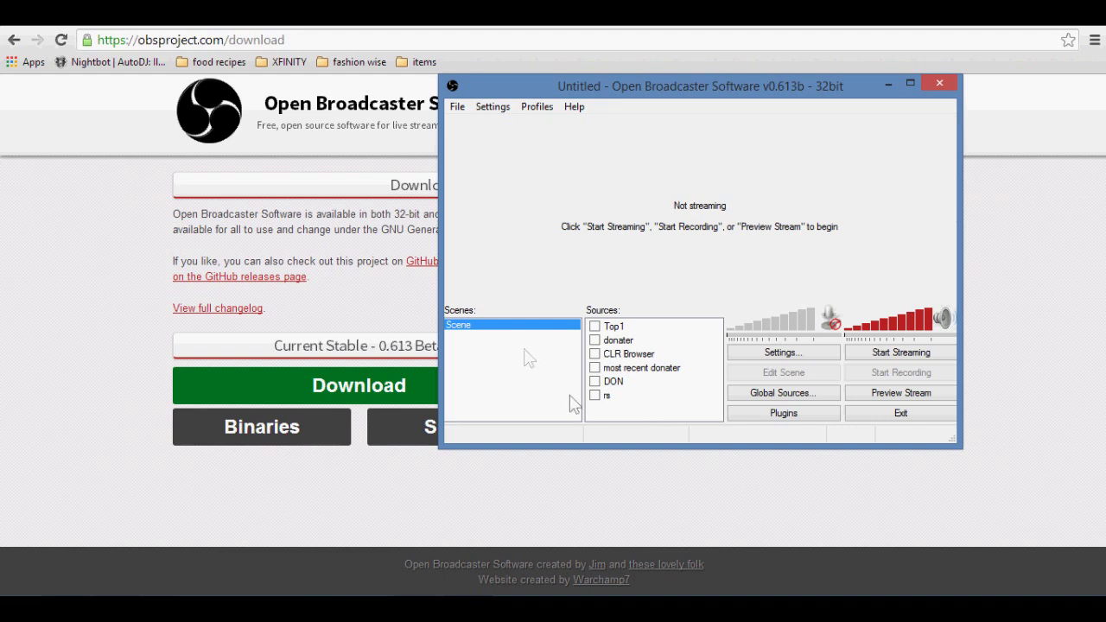
right_click(614, 412)
mouse_move(629, 424)
right_click(650, 423)
mouse_move(670, 418)
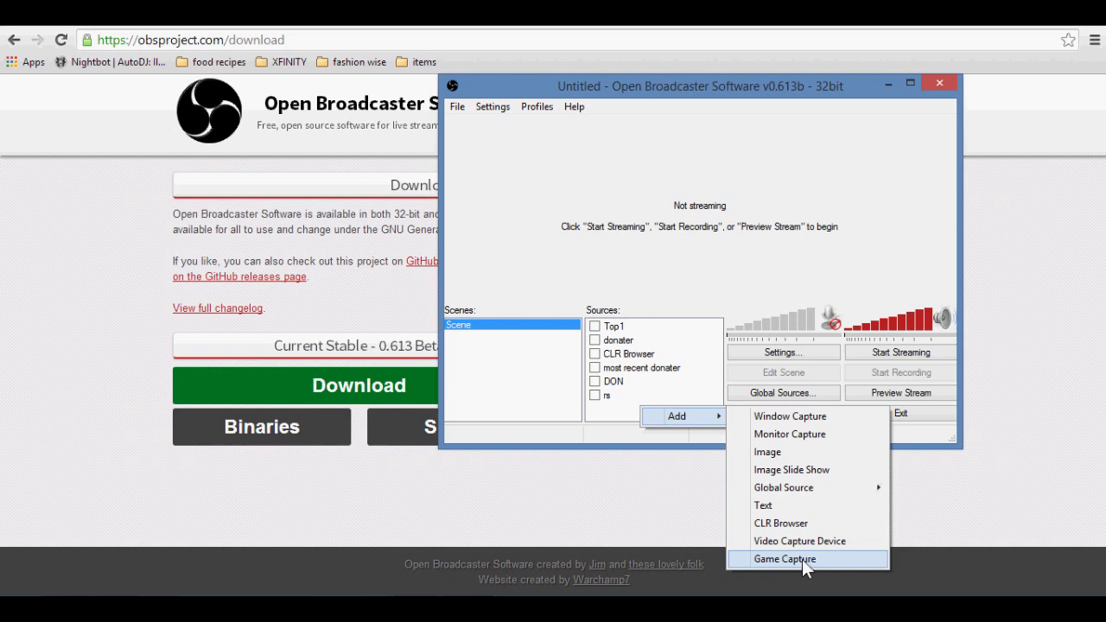
left_click(801, 559)
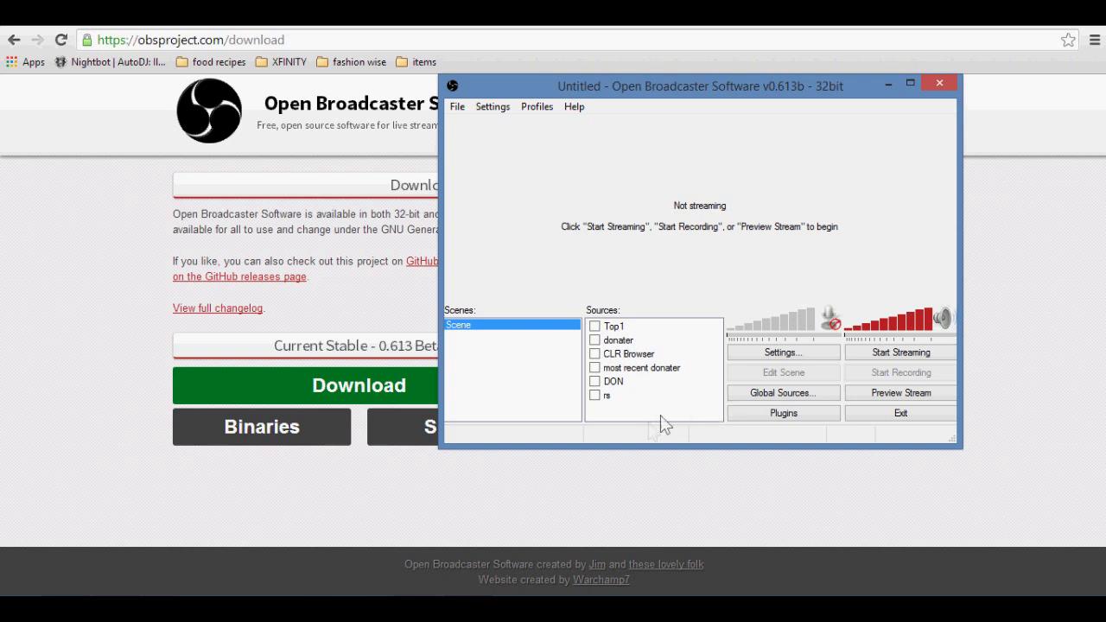
Add a Window Capture source named OSRS with Sub-Region ticked and save it
right_click(677, 418)
left_click(660, 418)
right_click(643, 422)
mouse_move(657, 428)
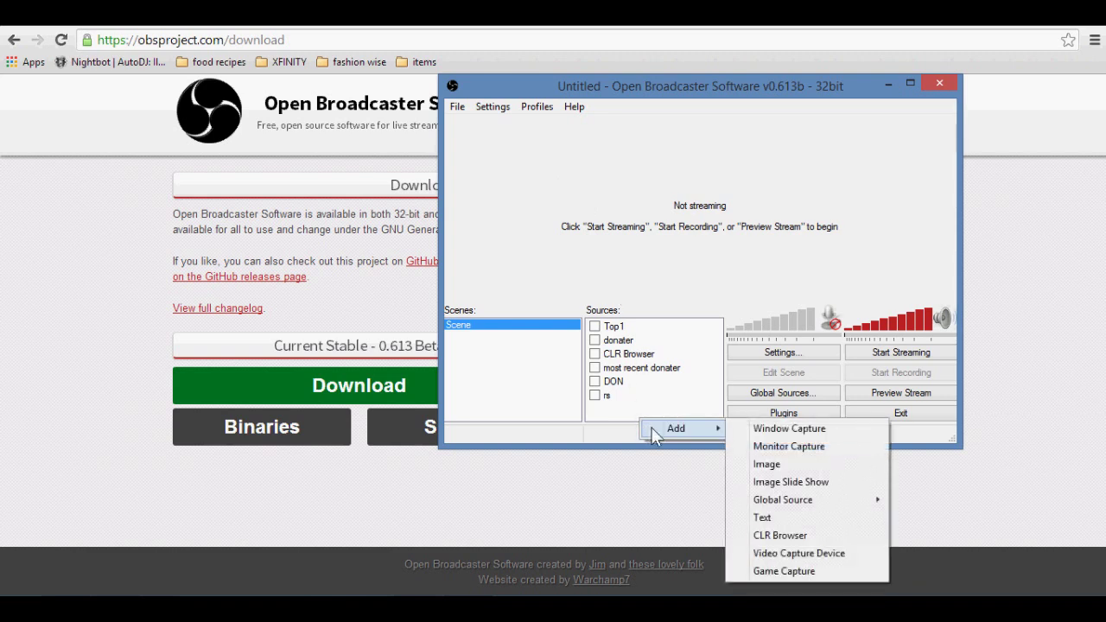
left_click(781, 429)
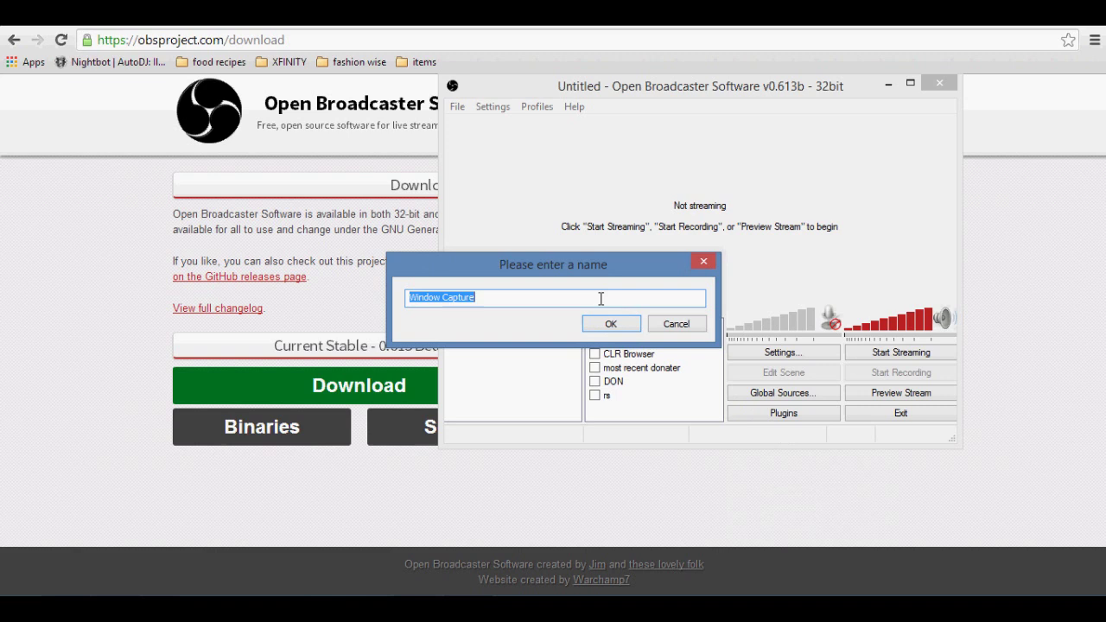
type("rs")
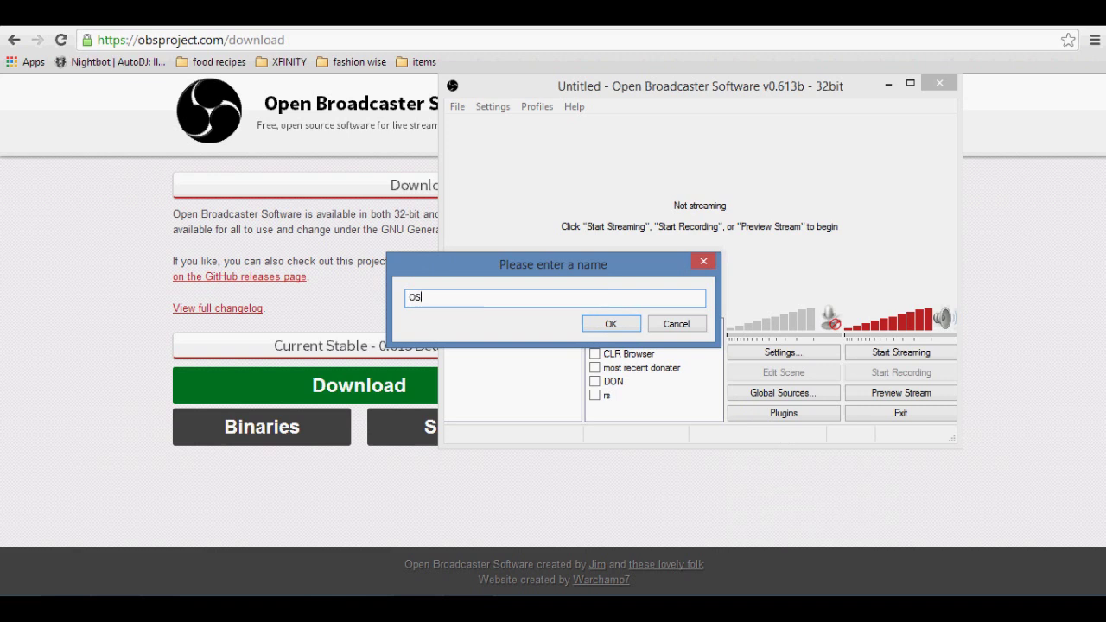
key("Return")
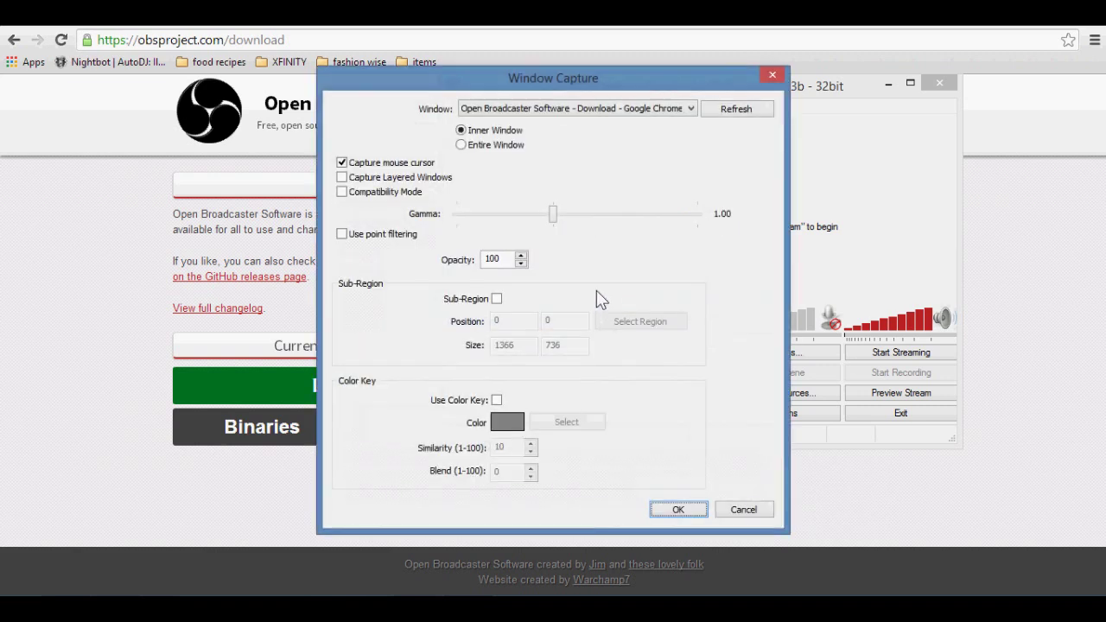
left_click(497, 299)
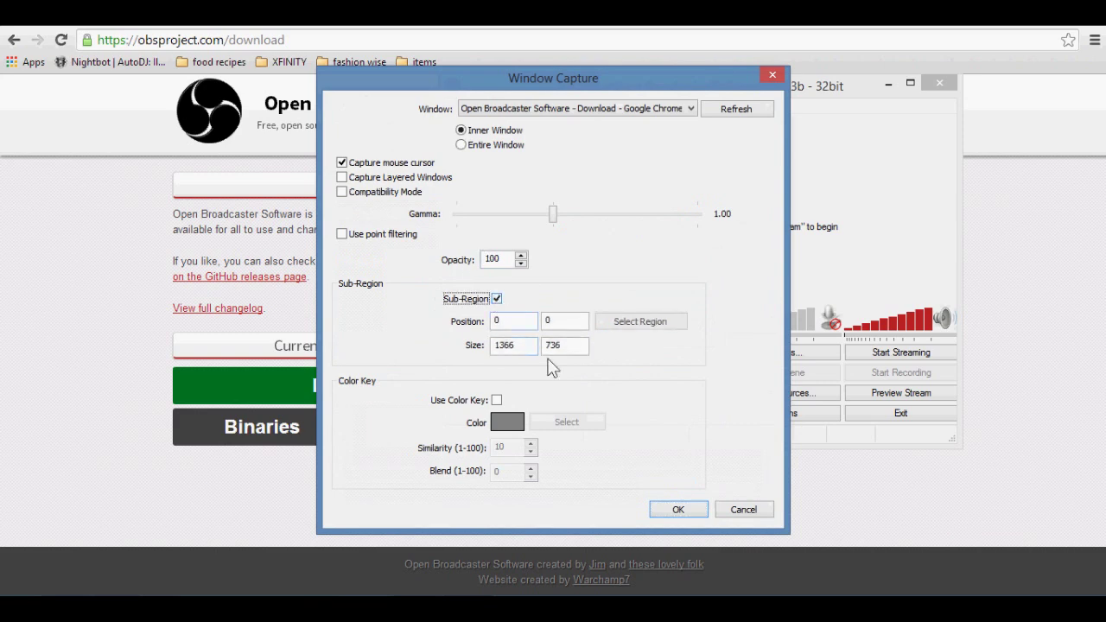
left_click(674, 509)
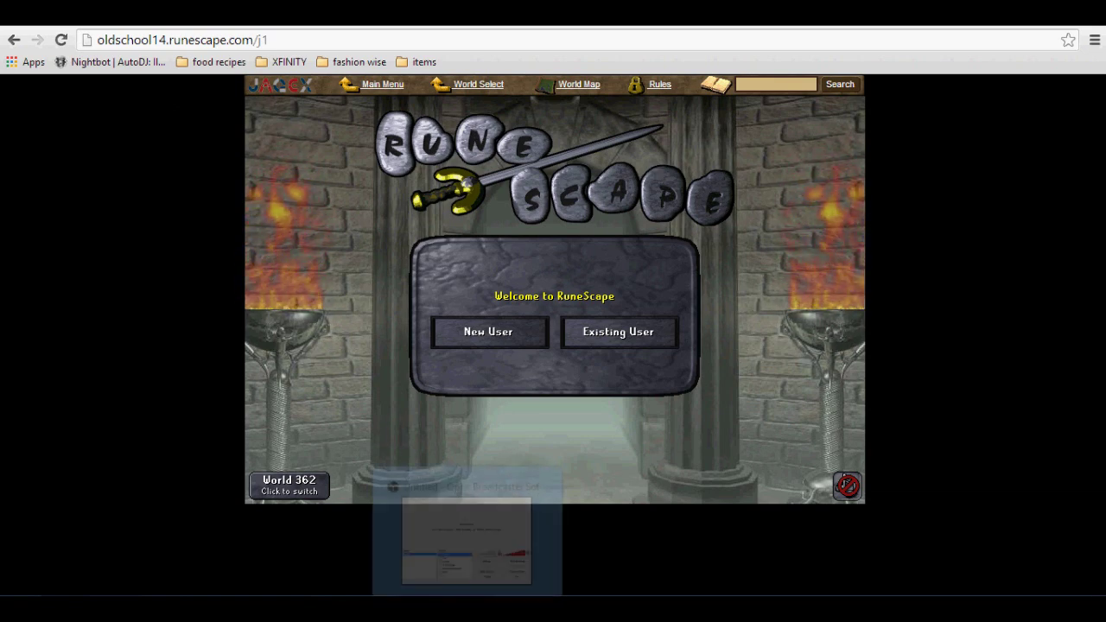
Bring the OBS window back to the foreground
left_click(466, 583)
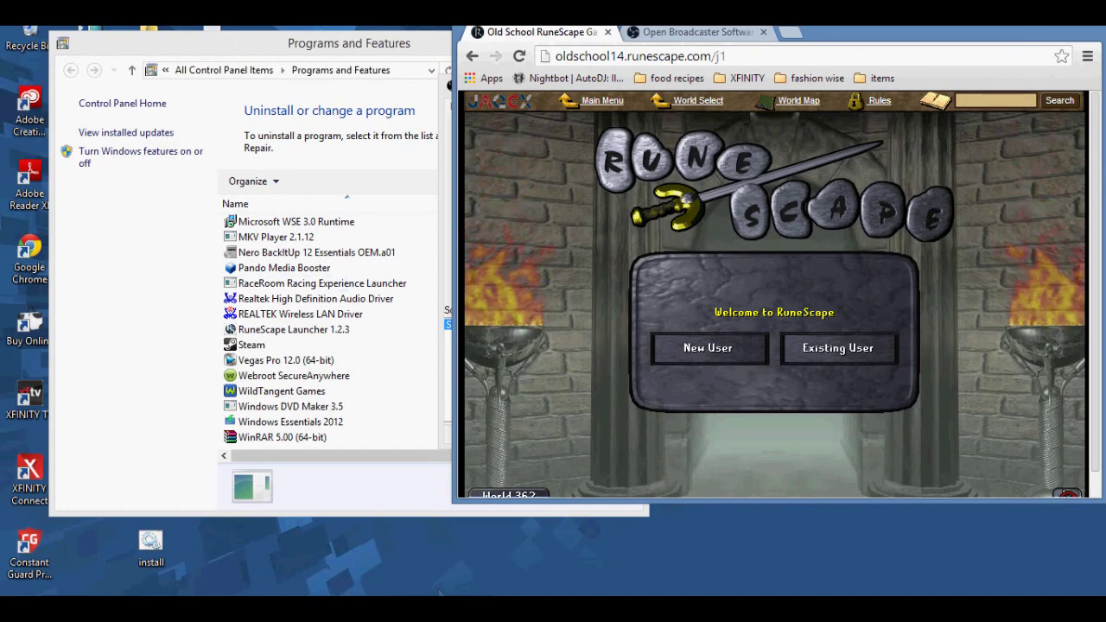
Move OBS aside, open the OSRS source's properties, enable Sub-Region, and shift the dialog left
left_click(440, 593)
left_click_drag(796, 89, 389, 99)
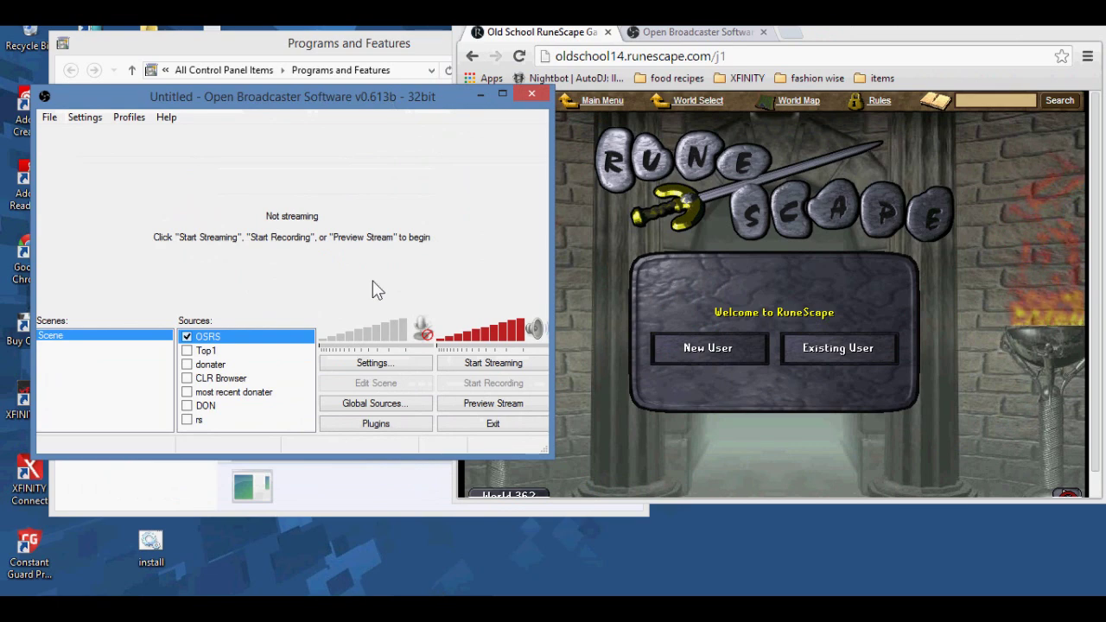
right_click(235, 330)
left_click(296, 441)
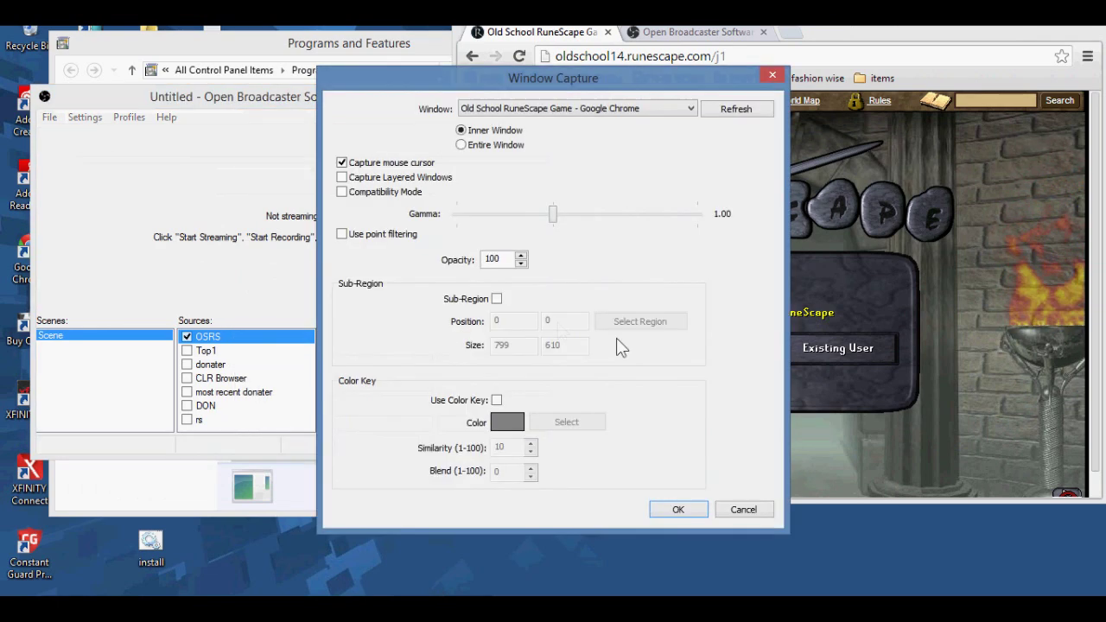
left_click(498, 300)
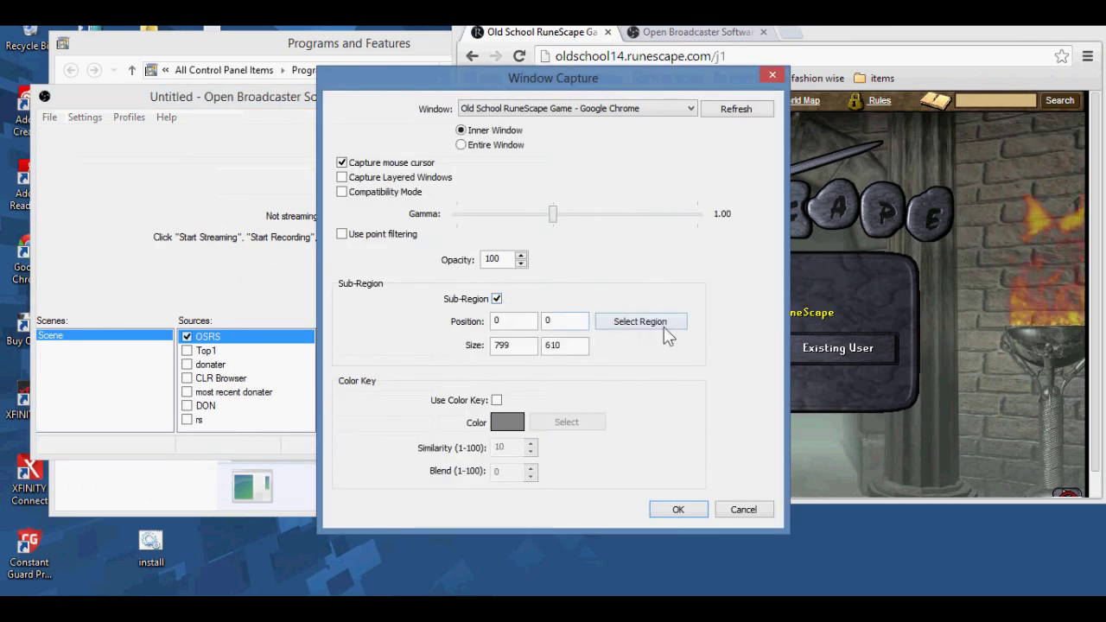
left_click(662, 323)
left_click(440, 68)
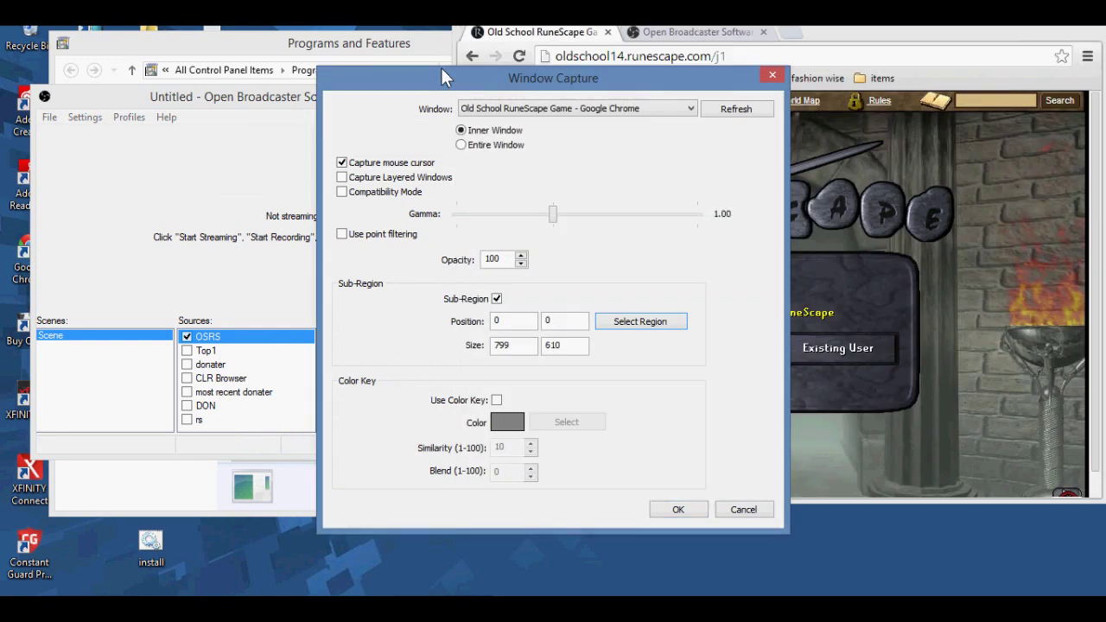
left_click_drag(441, 69, 156, 125)
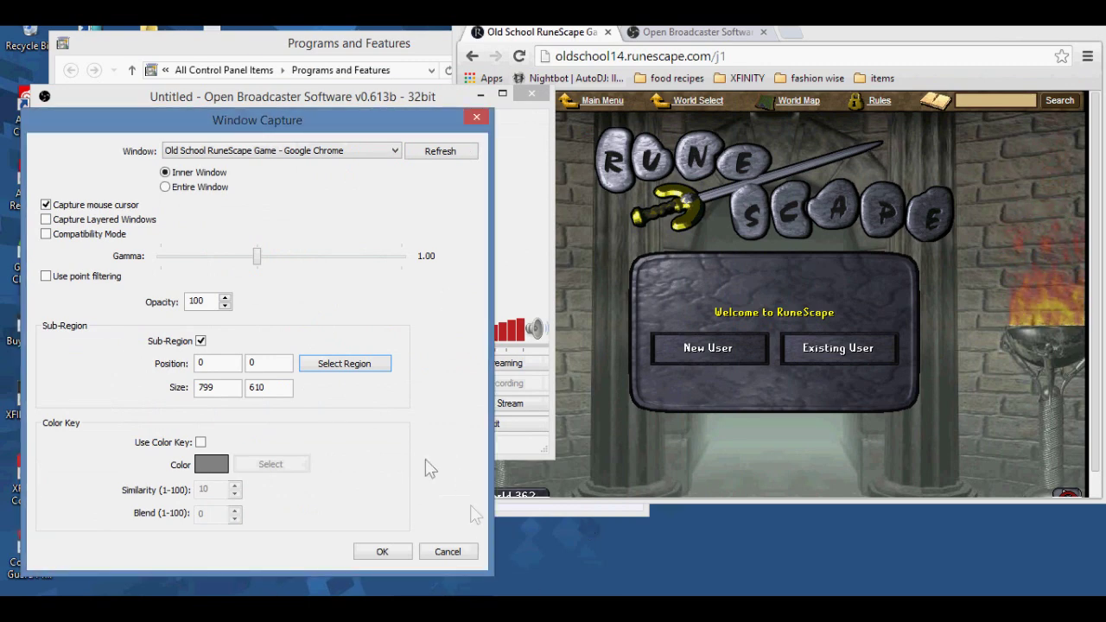
Try a first capture region, then widen and lengthen the RuneScape browser window
left_click(363, 368)
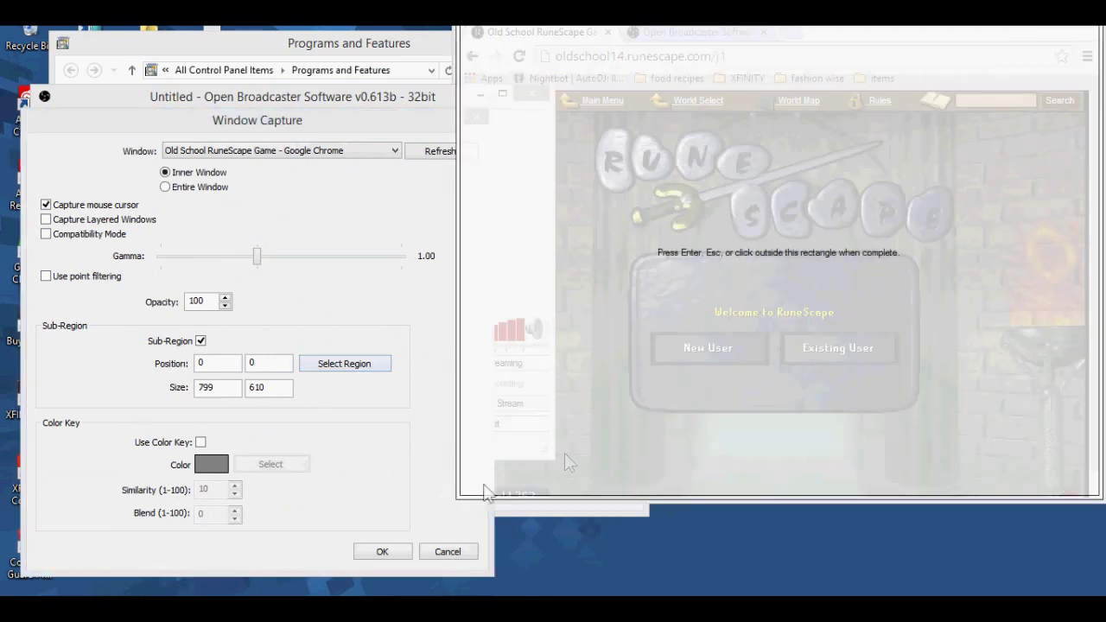
left_click_drag(460, 495, 493, 499)
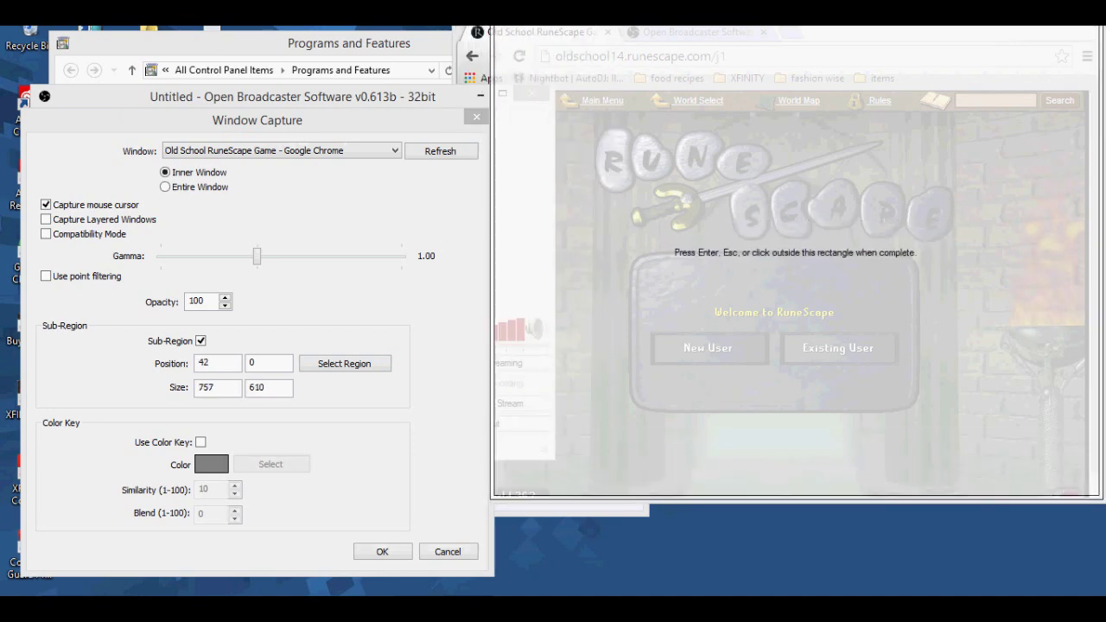
left_click(448, 211)
left_click_drag(452, 236, 394, 236)
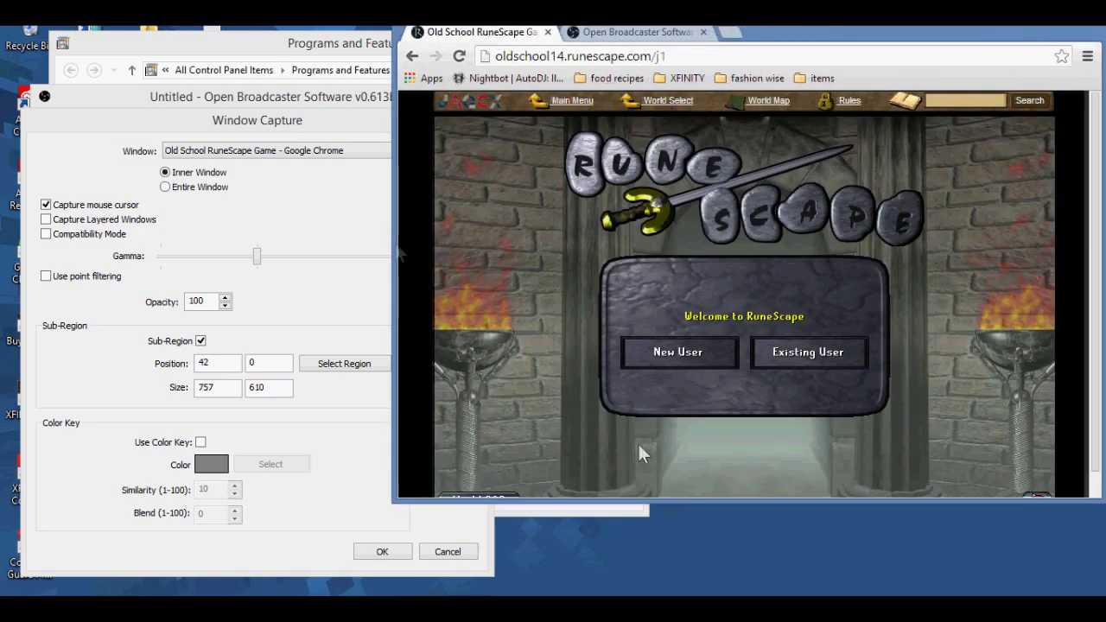
left_click_drag(726, 499, 735, 553)
left_click(327, 453)
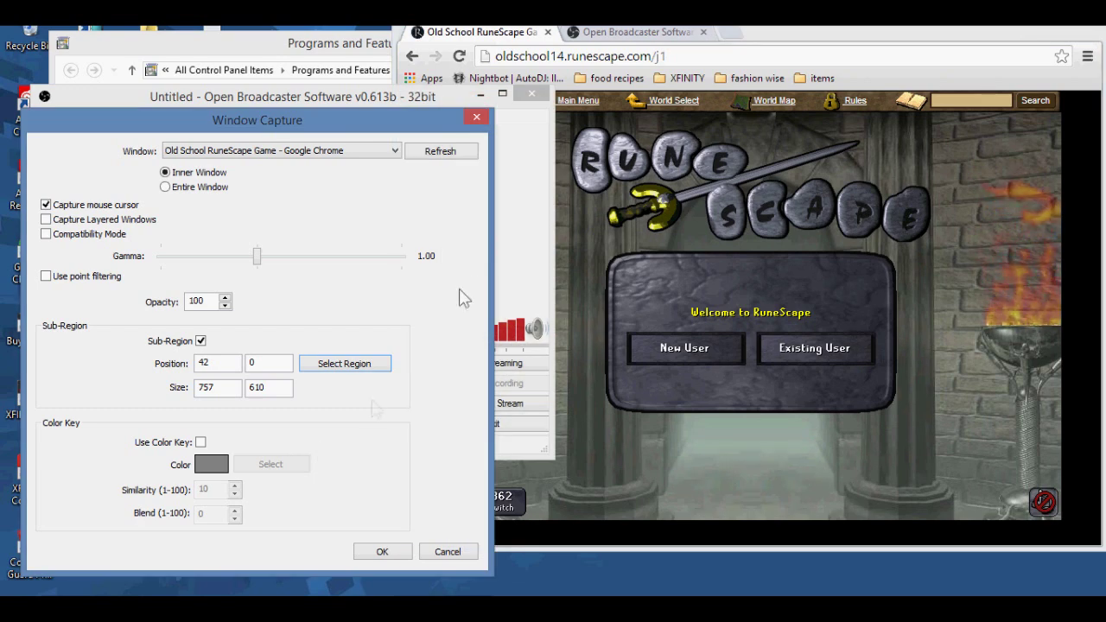
Reselect the region around the game area, giving position 42,132 and size 778×506
left_click(361, 369)
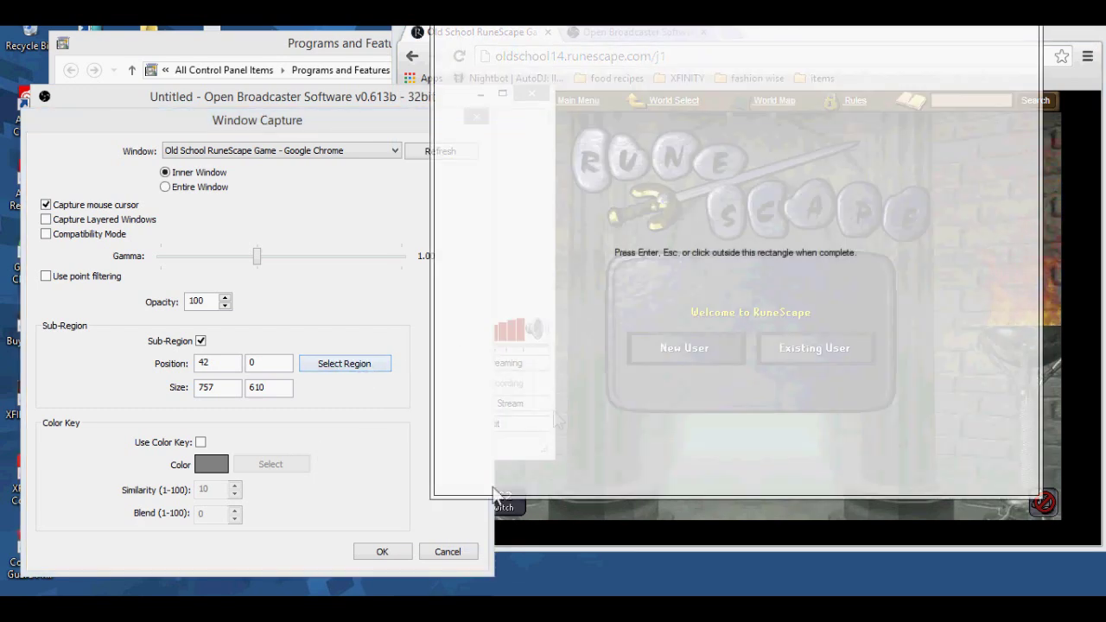
left_click_drag(589, 498, 593, 520)
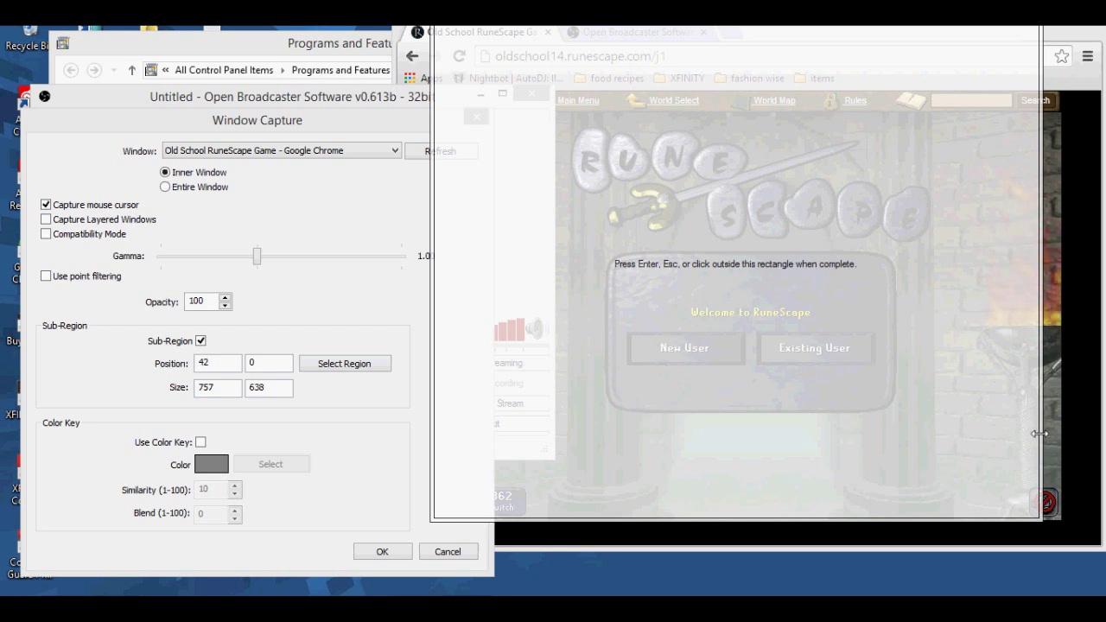
left_click_drag(1039, 434, 1062, 434)
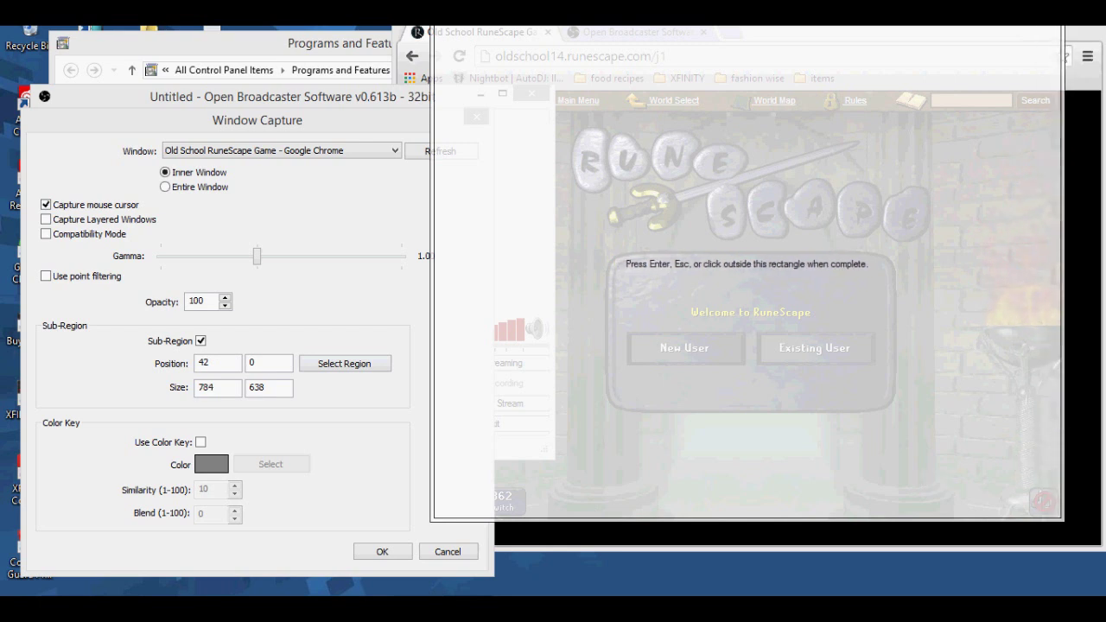
left_click_drag(964, 26, 965, 114)
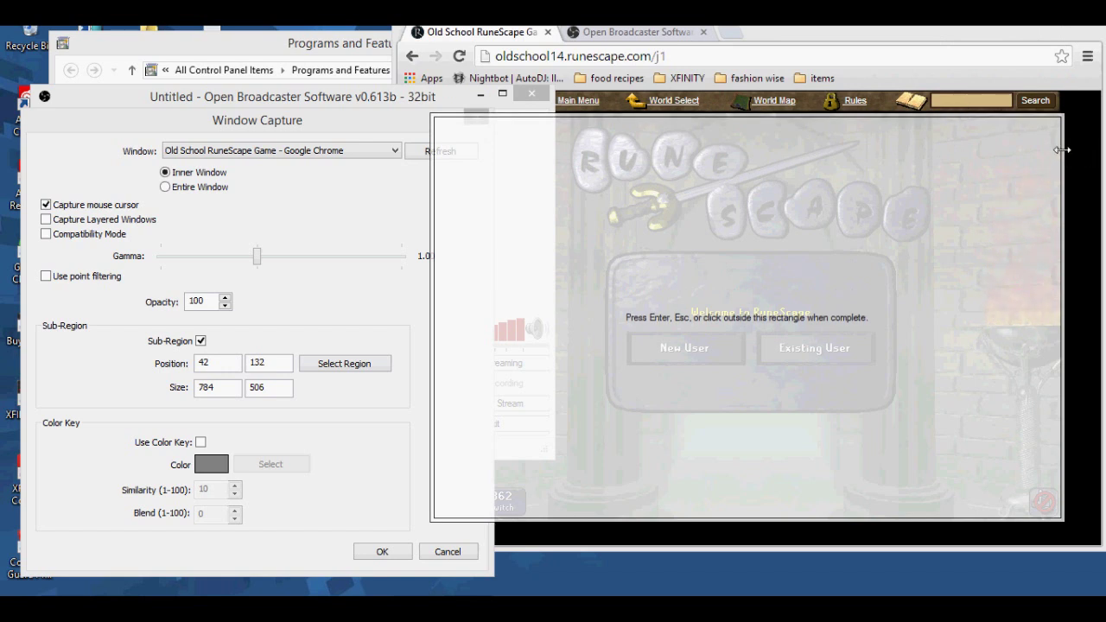
left_click_drag(1061, 150, 1058, 151)
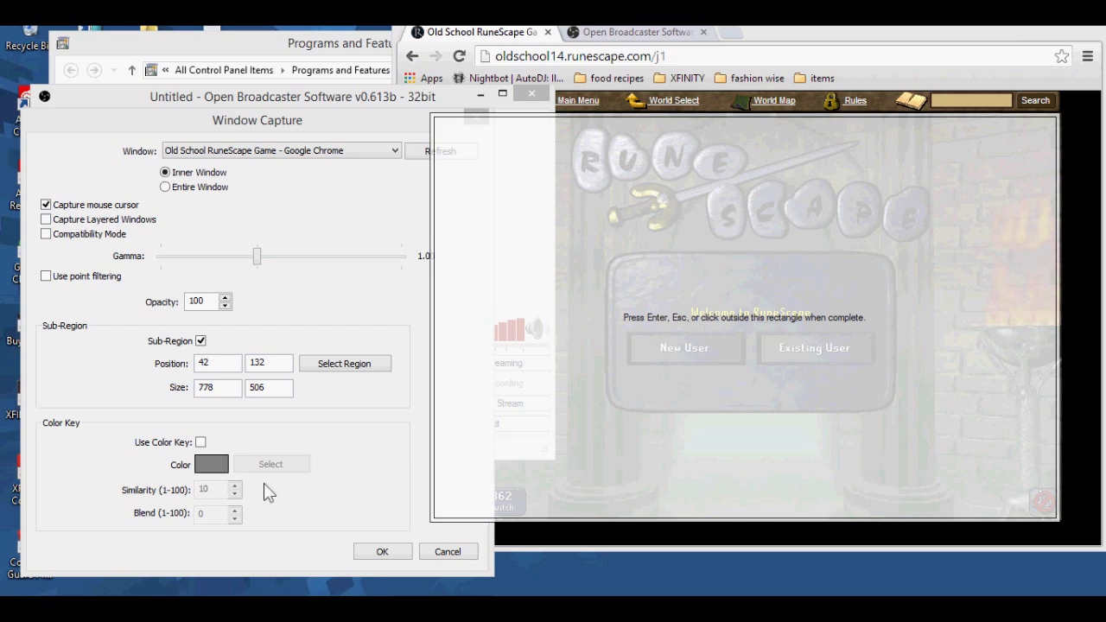
left_click(354, 449)
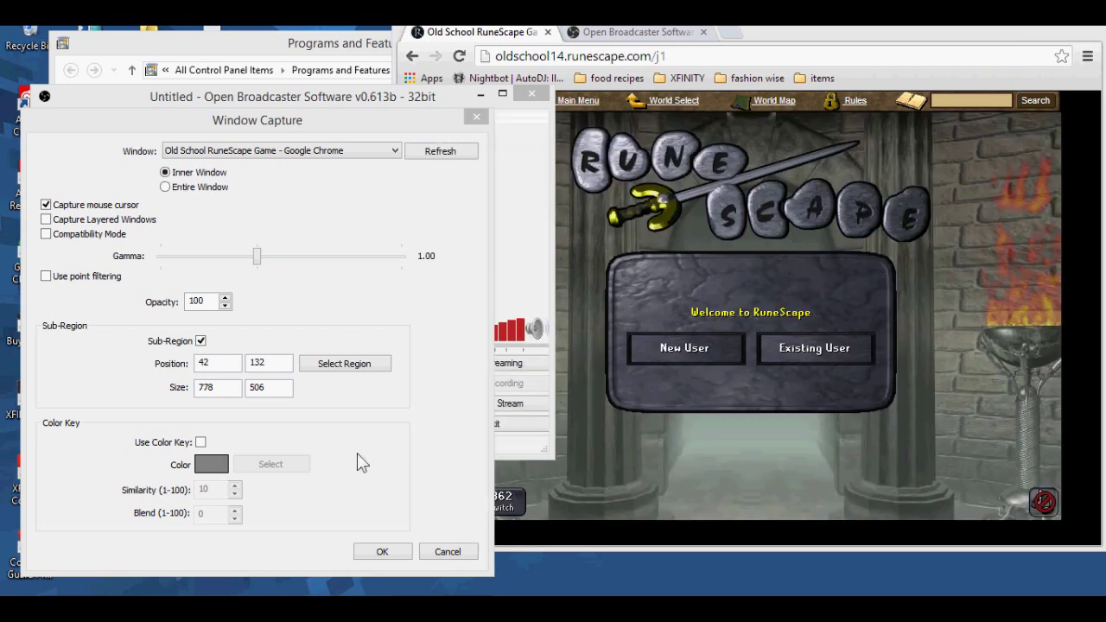
Save the capture settings, start the preview, maximize OBS, and turn on Edit Scene
left_click(363, 554)
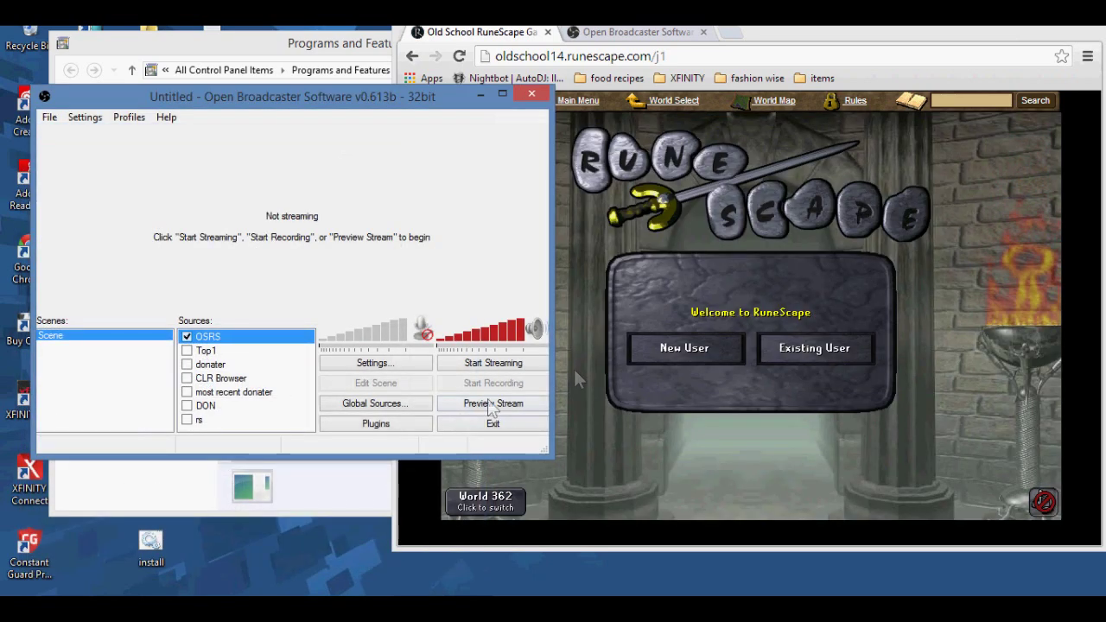
left_click(452, 403)
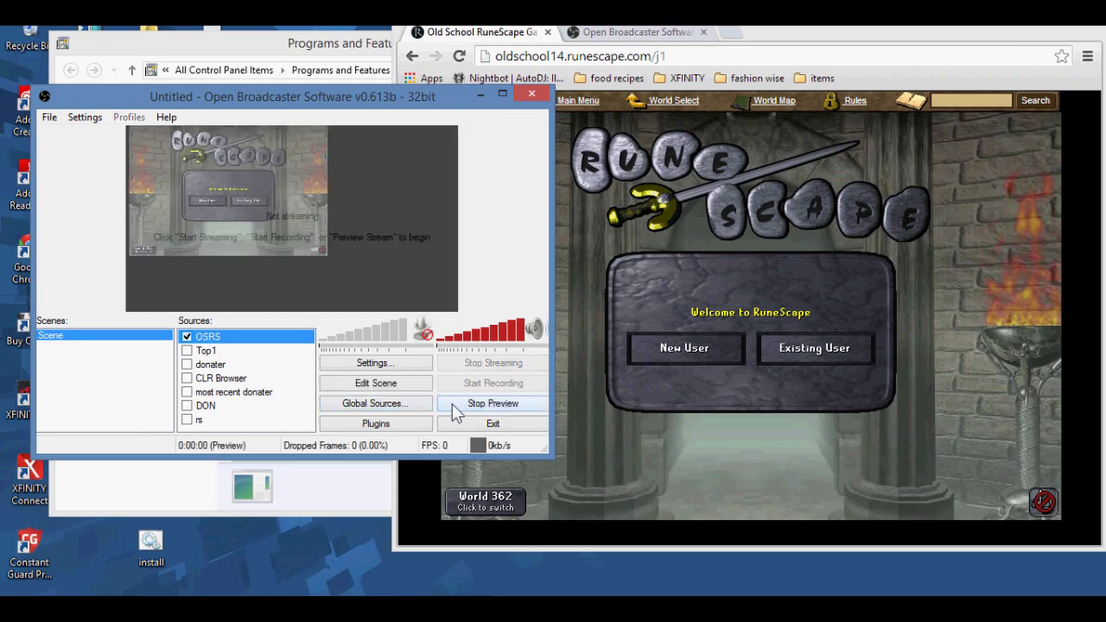
left_click(502, 93)
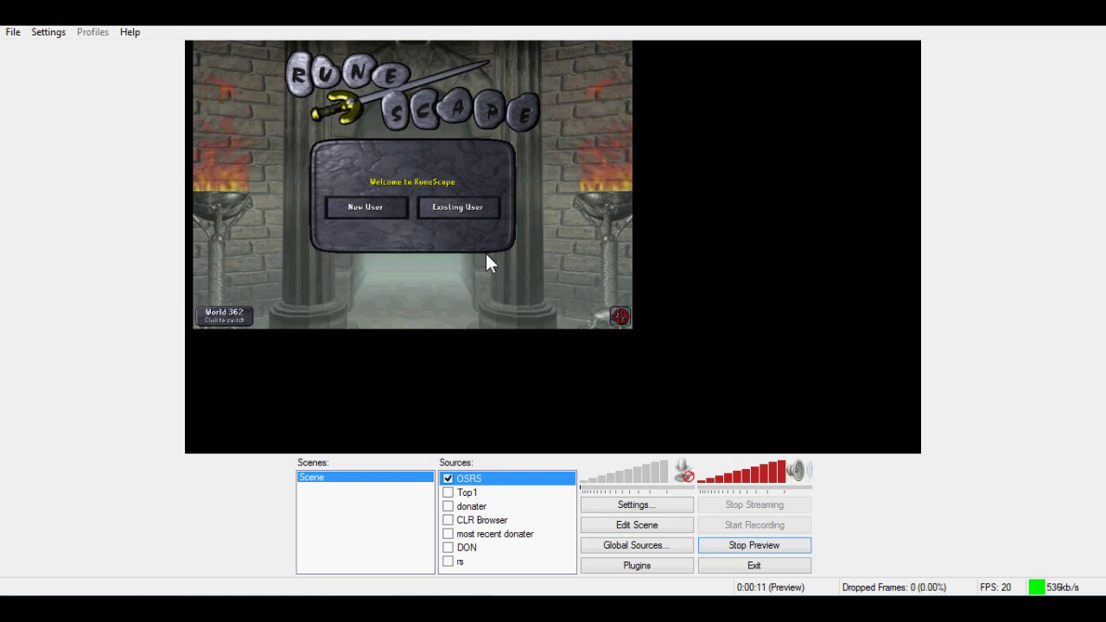
right_click(503, 480)
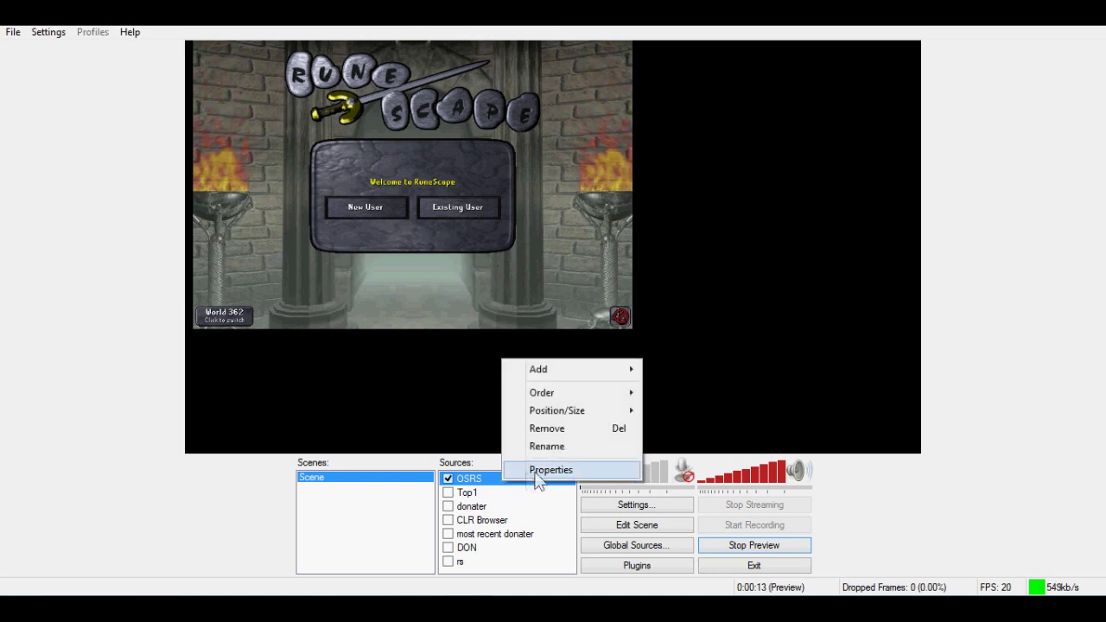
left_click(631, 525)
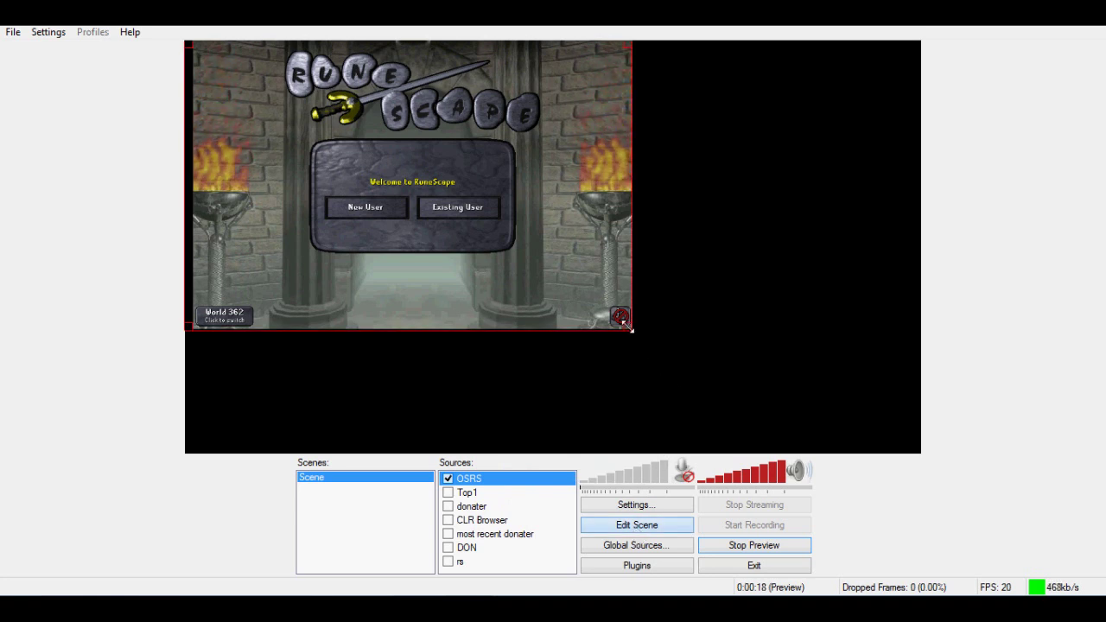
Stretch the OSRS capture's corners and edges to the canvas borders, then exit Edit Scene
left_click_drag(630, 329, 908, 445)
left_click_drag(185, 450, 172, 450)
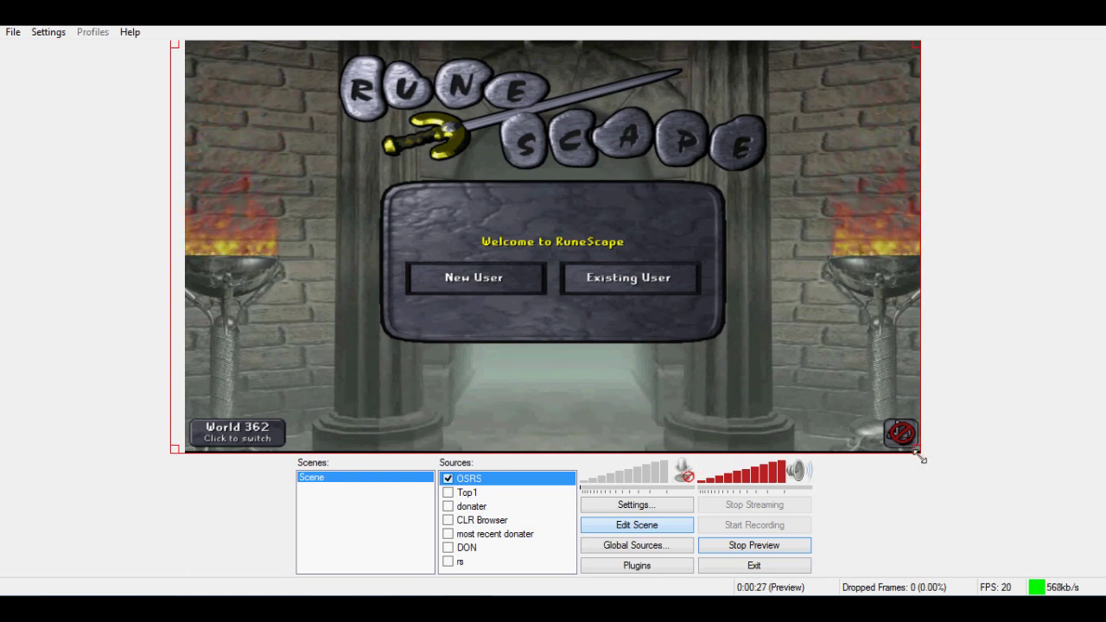
left_click_drag(922, 456, 921, 462)
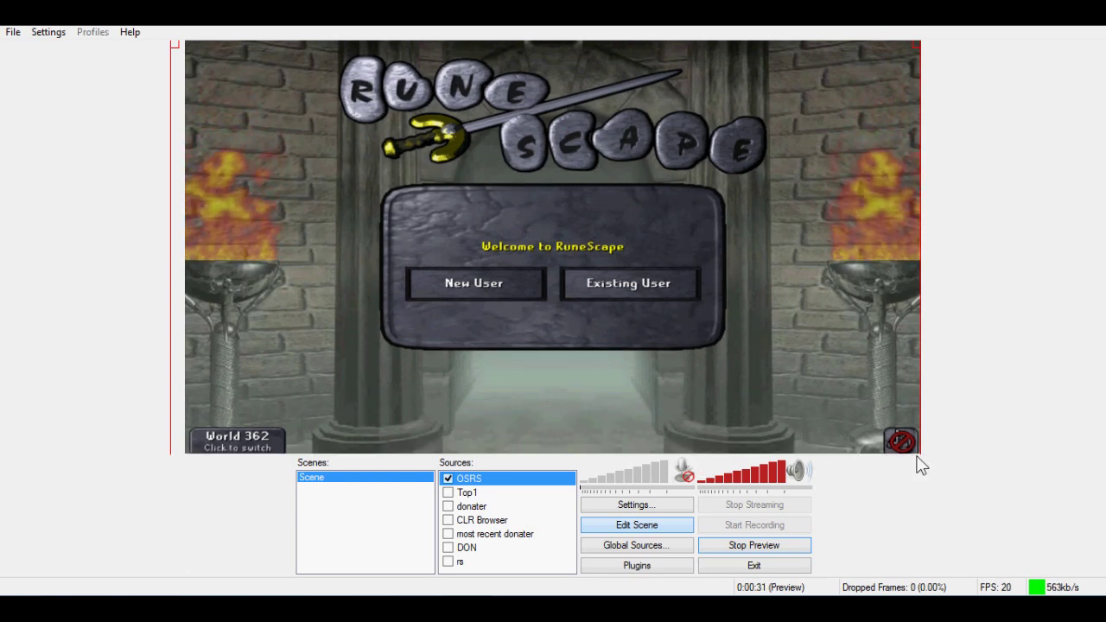
left_click(620, 526)
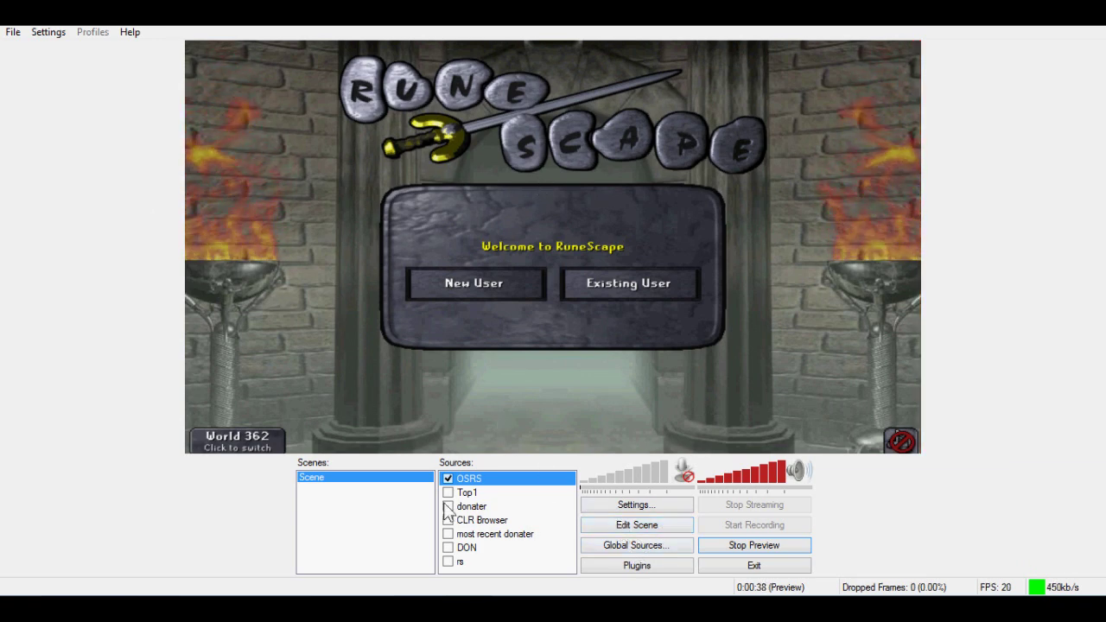
right_click(506, 561)
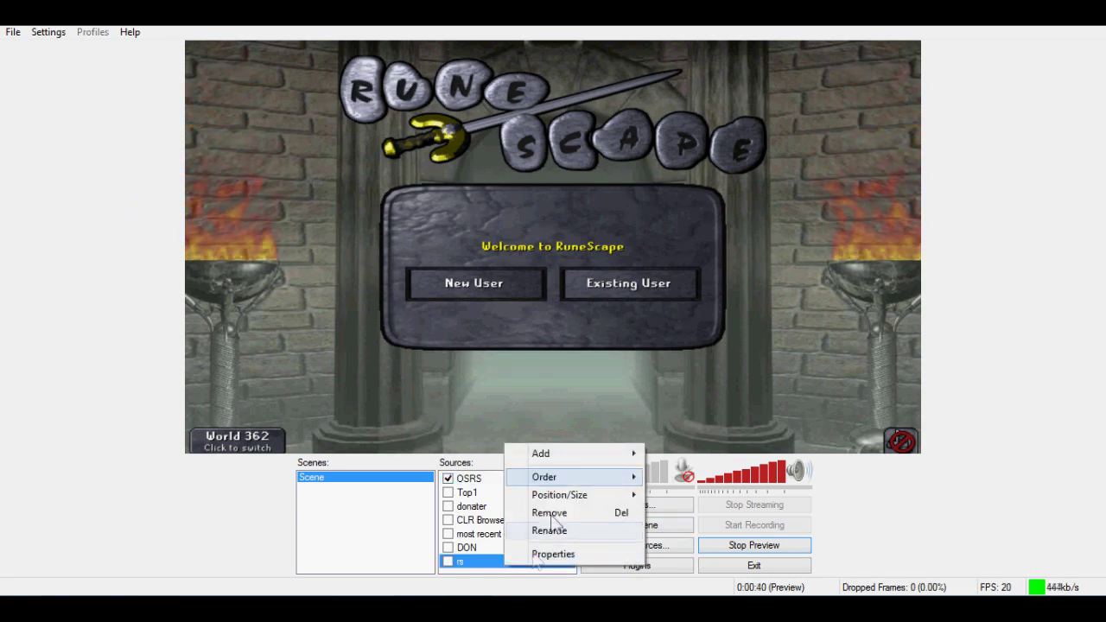
Add an Image source named Image using 4444444.PNG from the Pictures folder
mouse_move(604, 458)
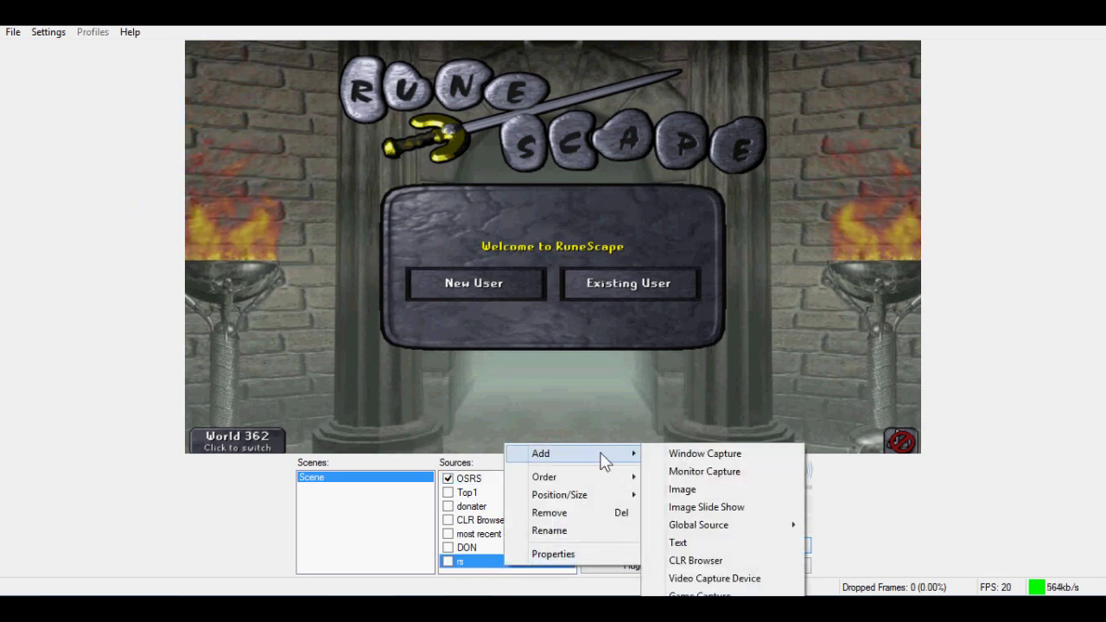
left_click(681, 490)
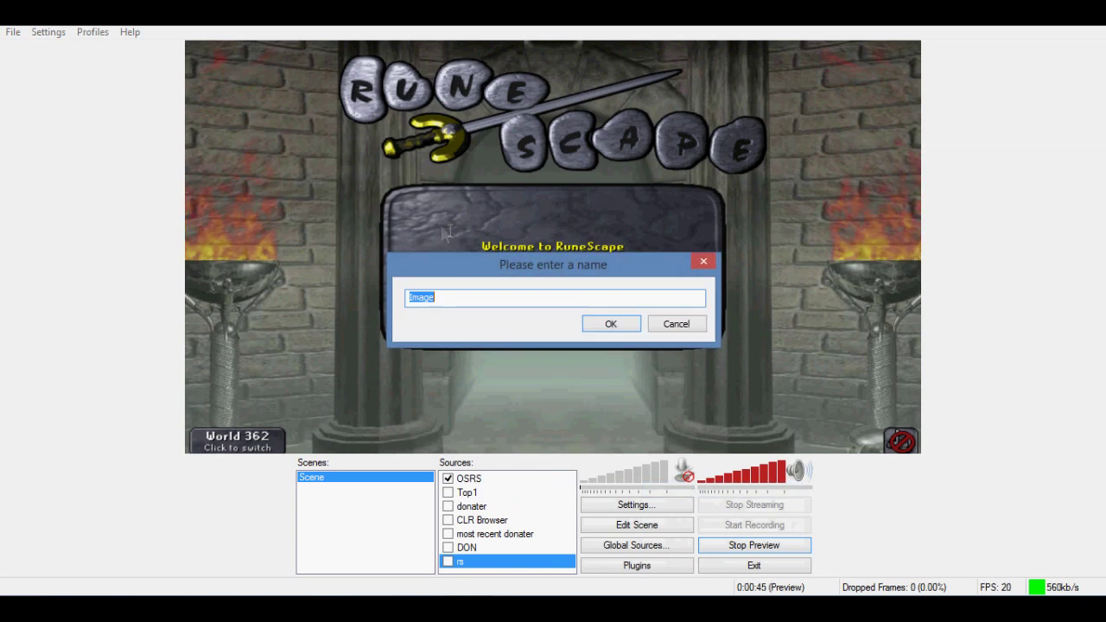
left_click(605, 323)
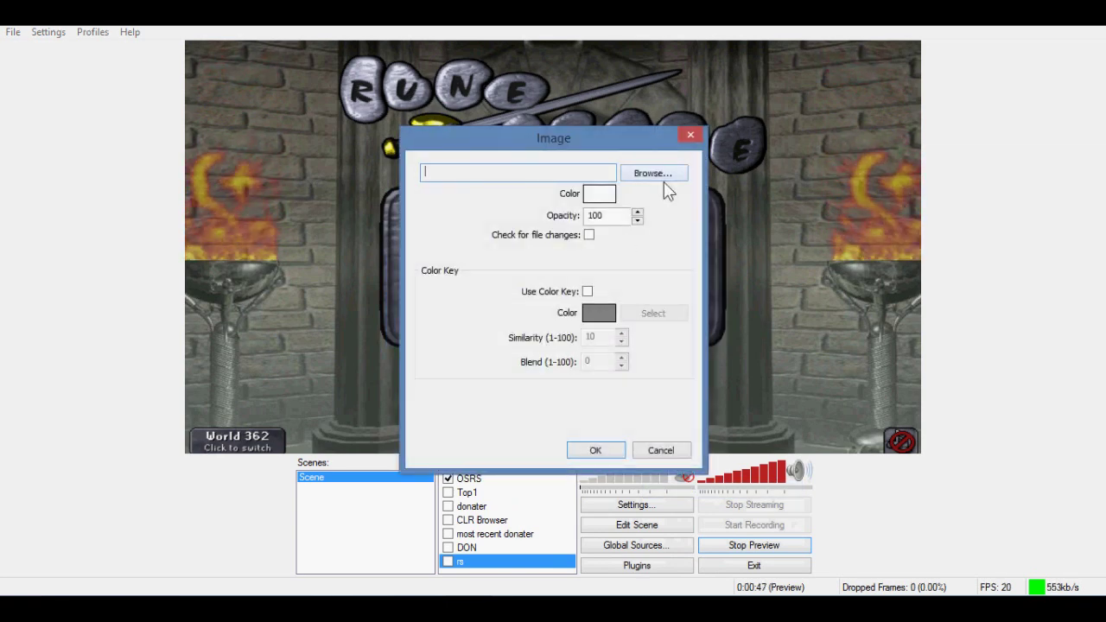
left_click(650, 175)
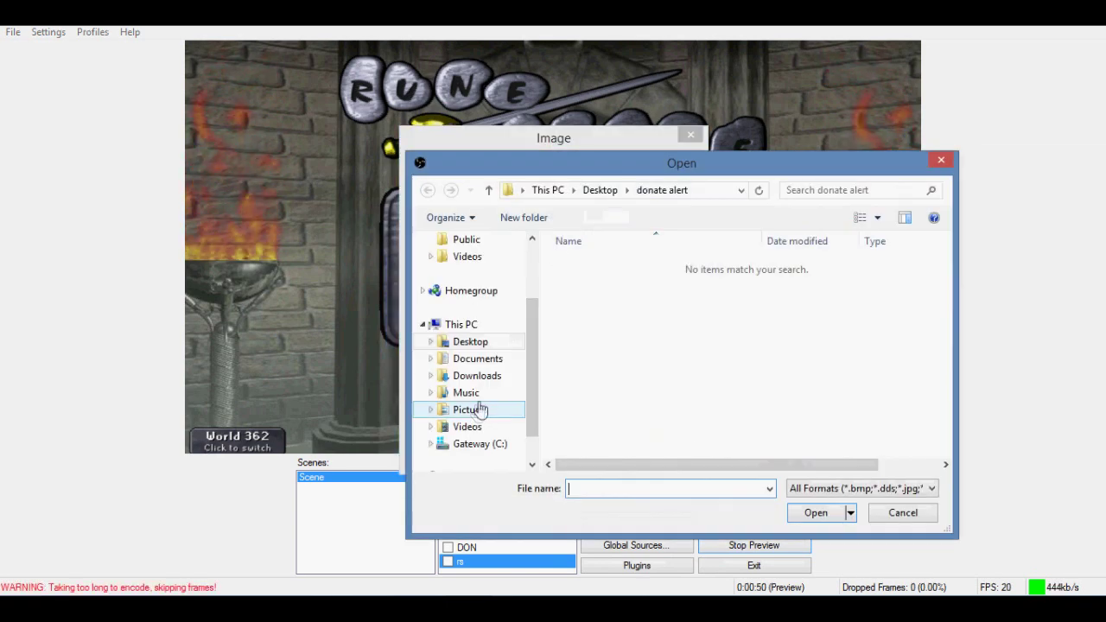
left_click(480, 410)
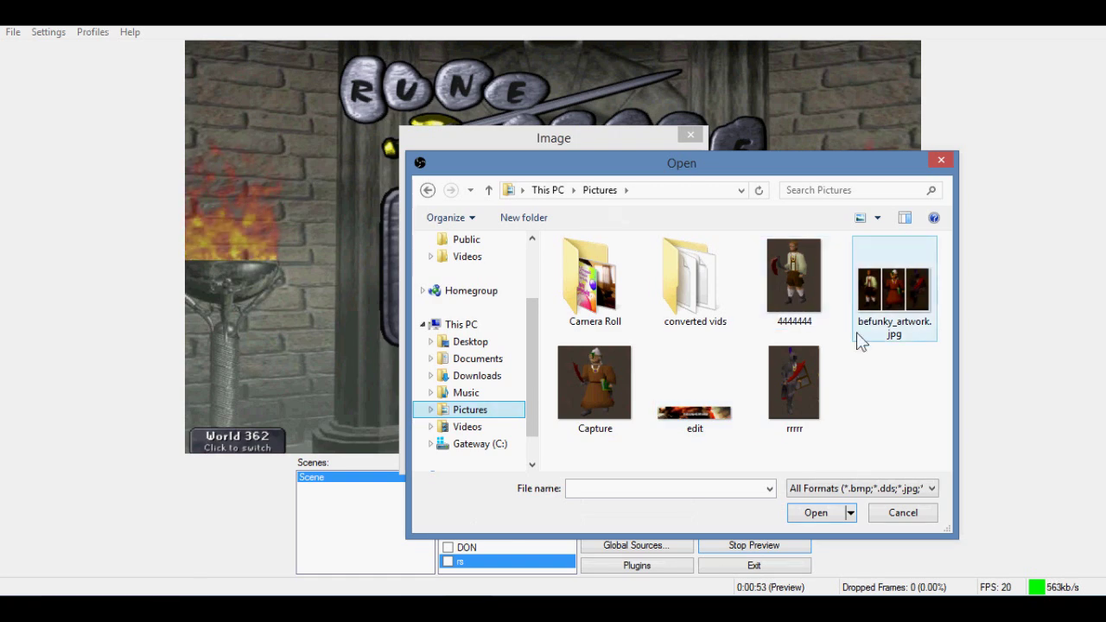
left_click(475, 393)
left_click(479, 360)
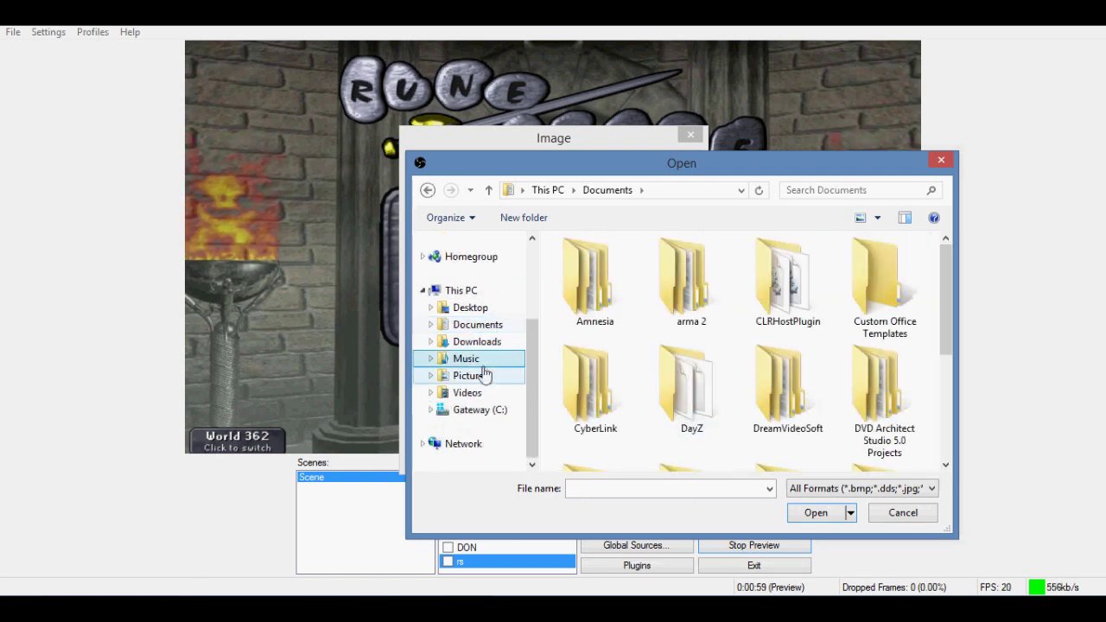
left_click(470, 375)
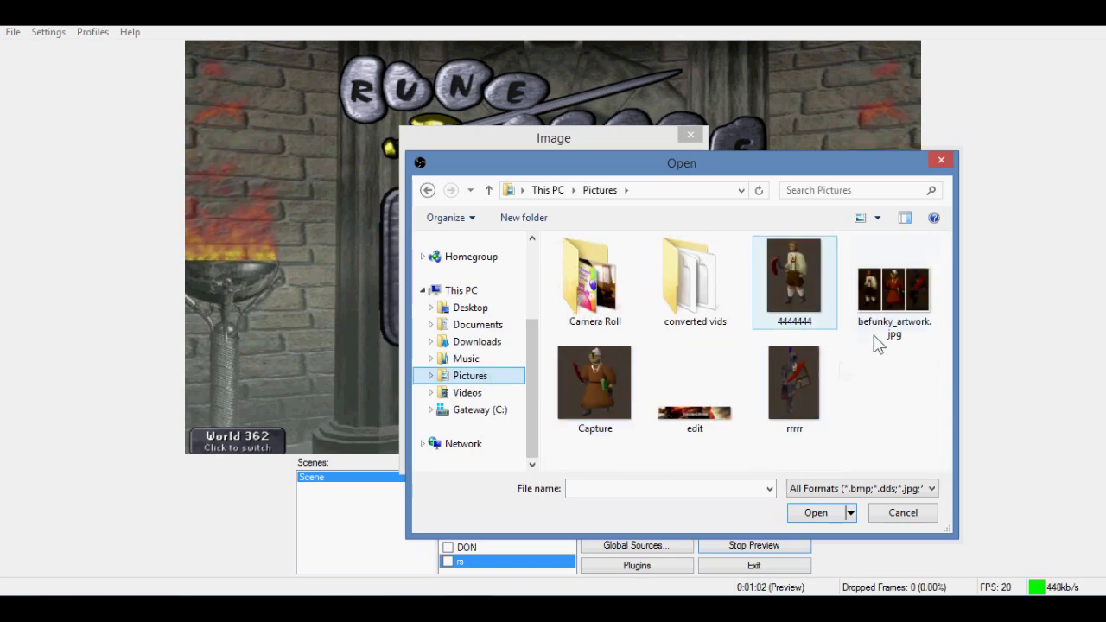
double_click(791, 306)
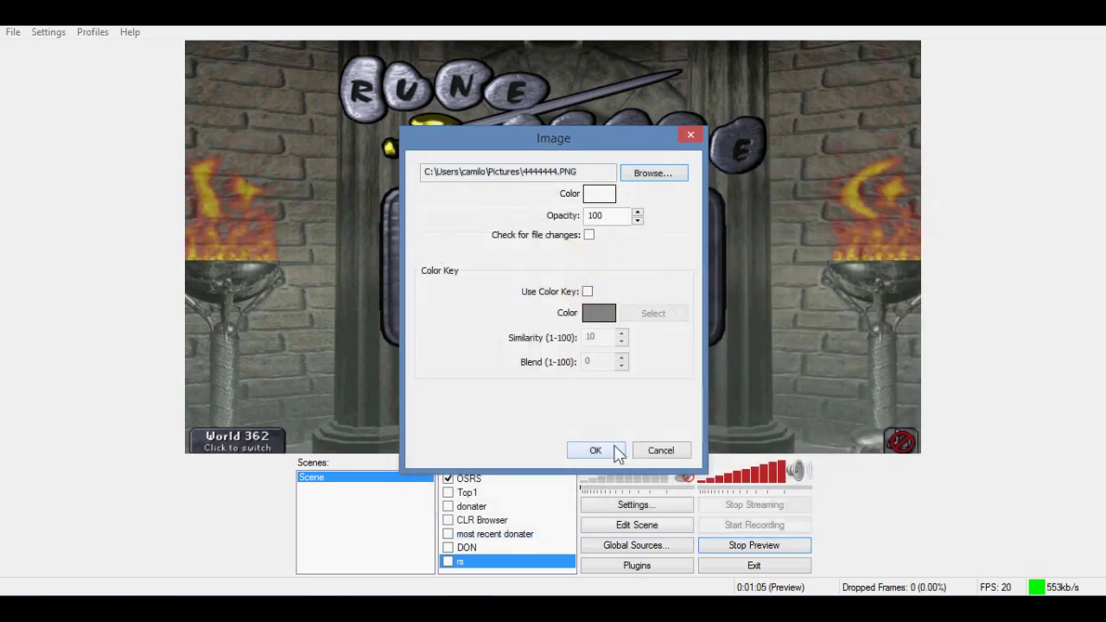
left_click(595, 450)
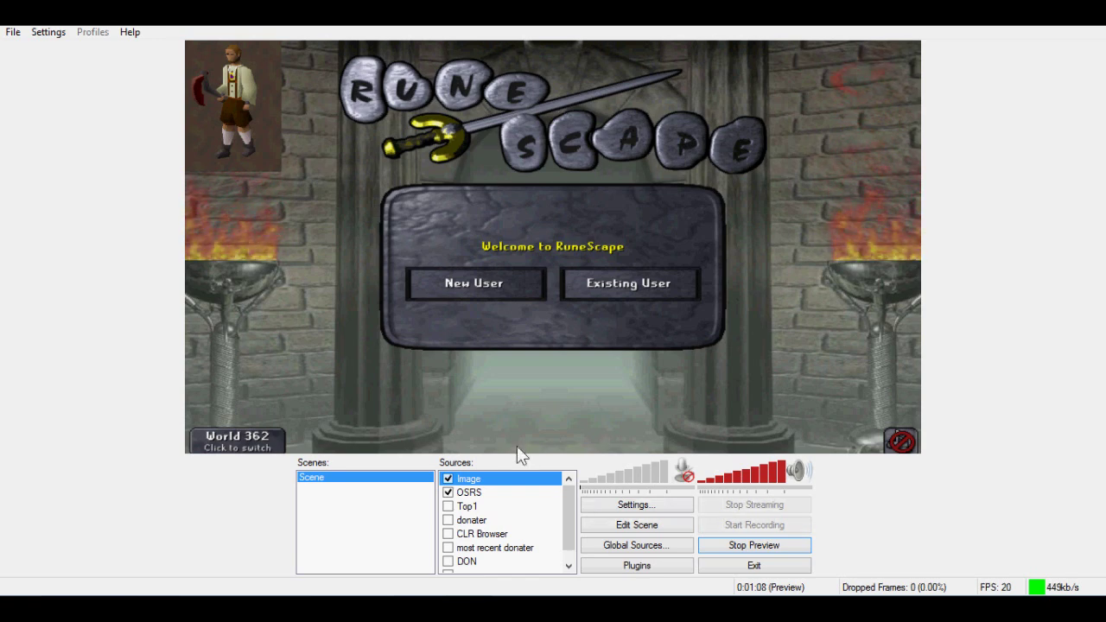
Move the character image overlay to the canvas's top-right corner and enlarge it slightly
left_click(615, 525)
left_click_drag(254, 102, 835, 100)
left_click_drag(863, 171, 746, 166)
left_click_drag(806, 124, 585, 235)
left_click_drag(760, 249, 835, 119)
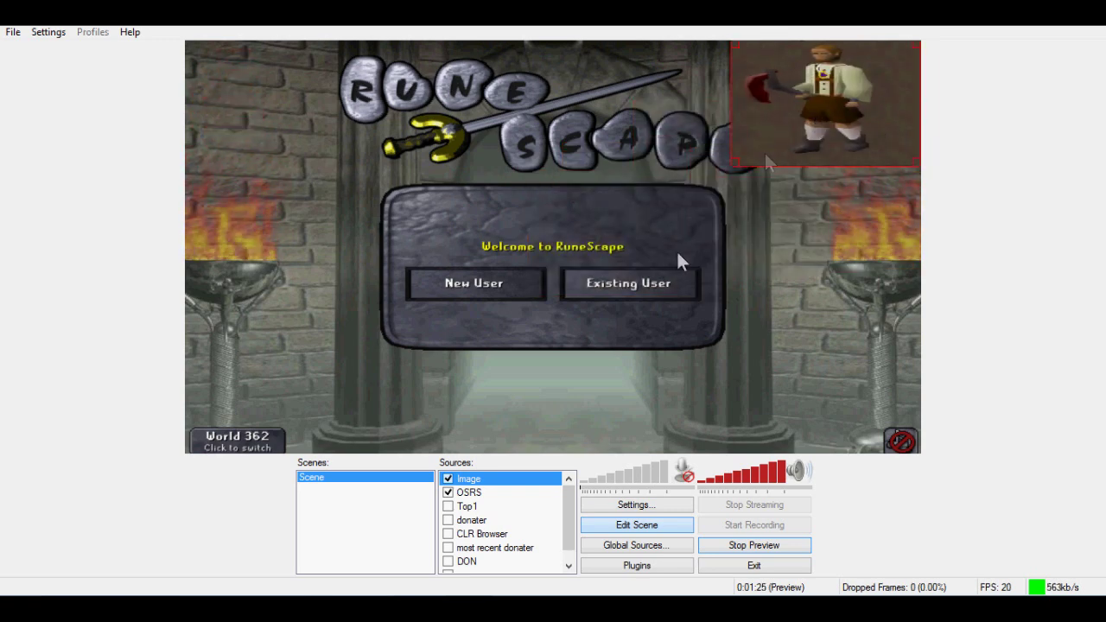
left_click(715, 252)
left_click(630, 525)
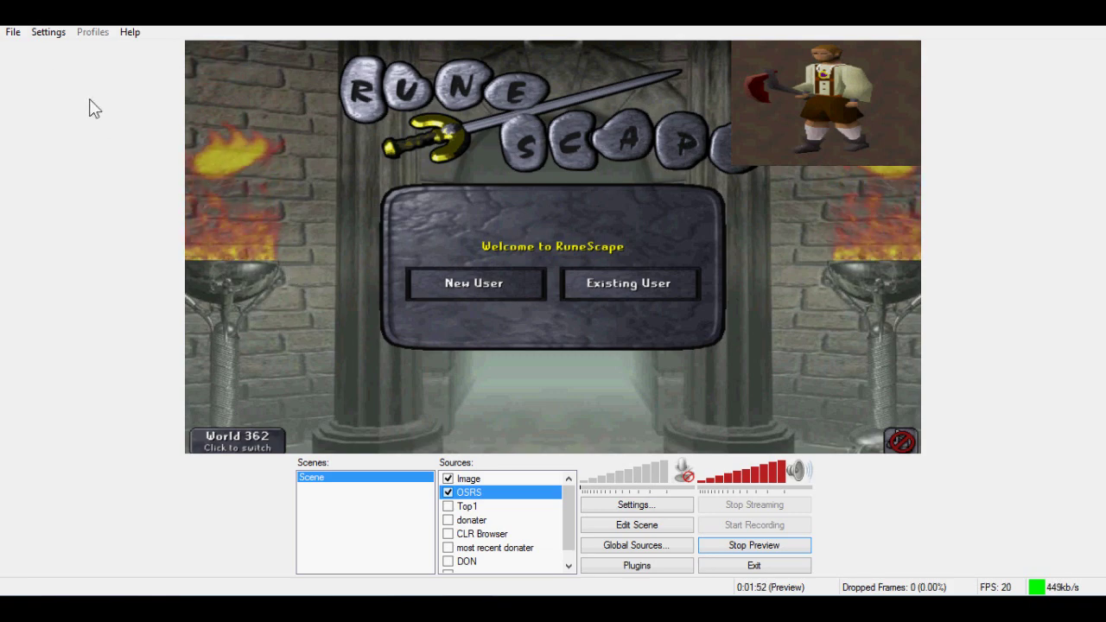
Show the Broadcast Settings page in the Settings window, then switch to Chrome
left_click(48, 32)
left_click(51, 50)
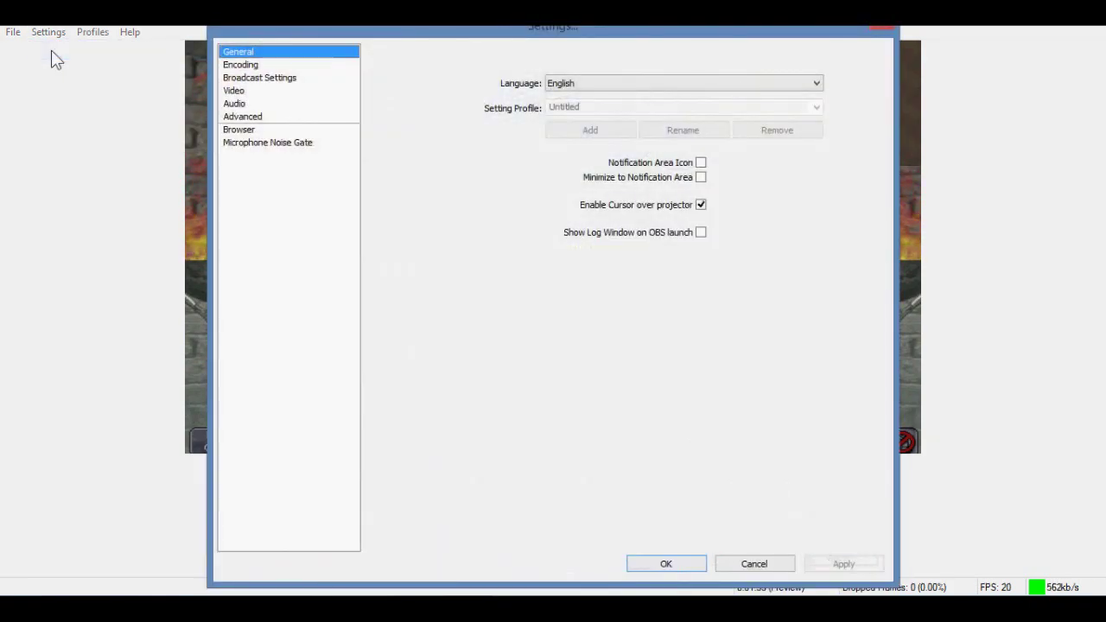
left_click(248, 79)
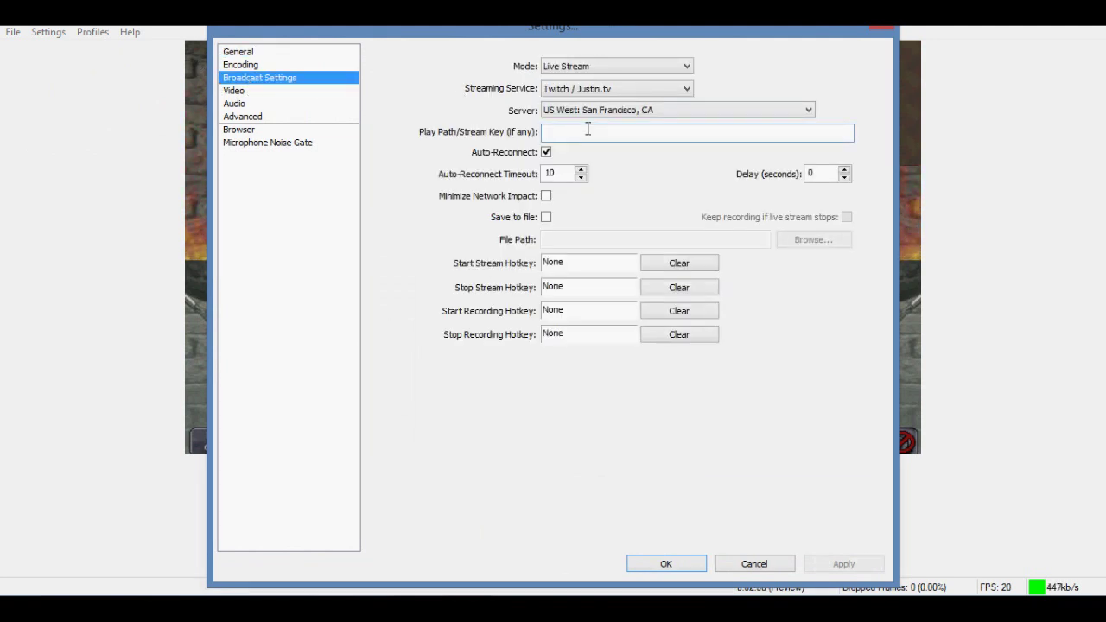
key("alt+Tab")
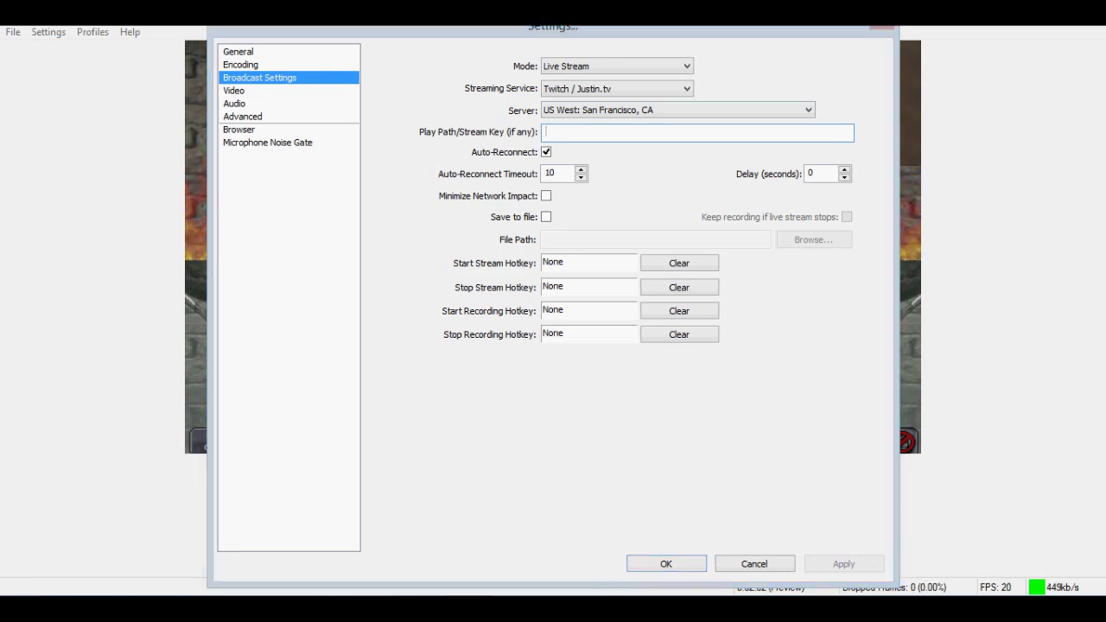
Load twitch.tv in a new tab and go to the channel Dashboard
left_click(728, 33)
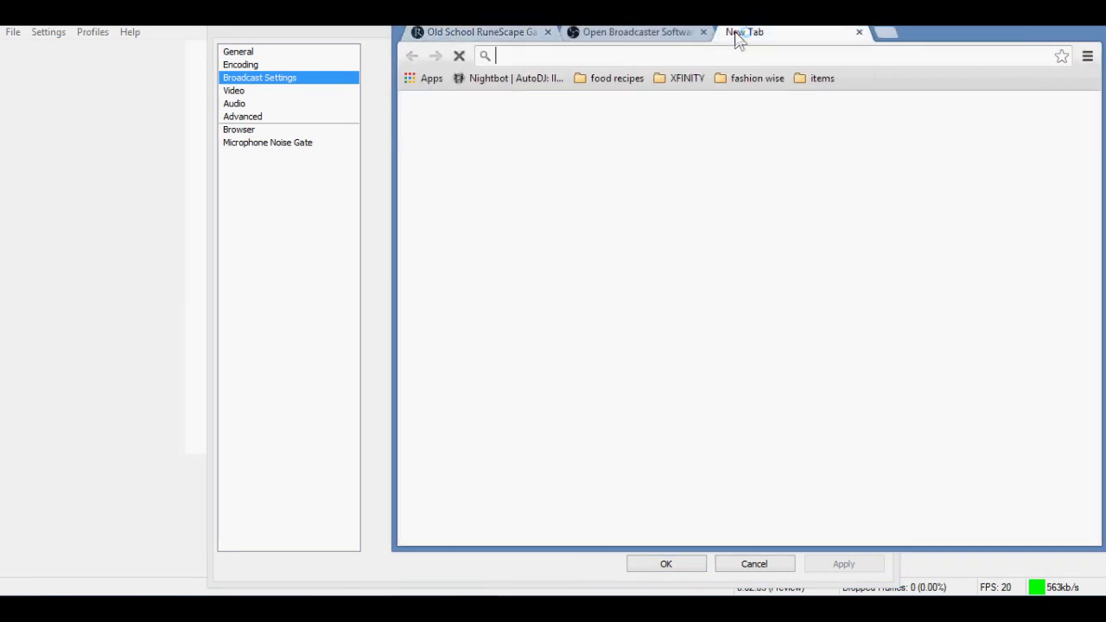
type("twitch.tv")
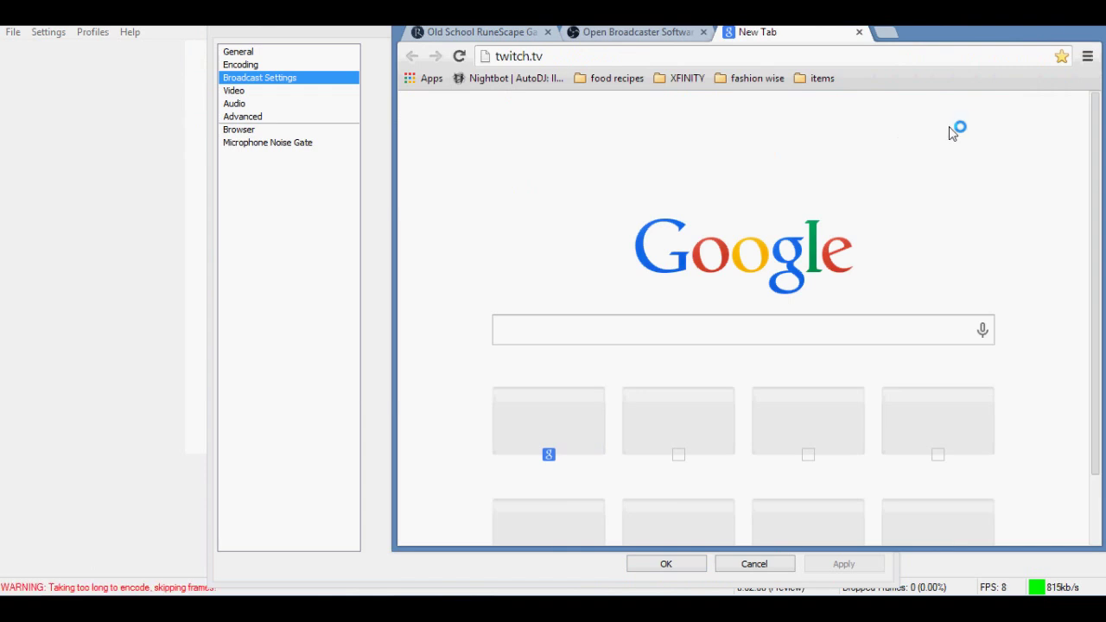
key("Return")
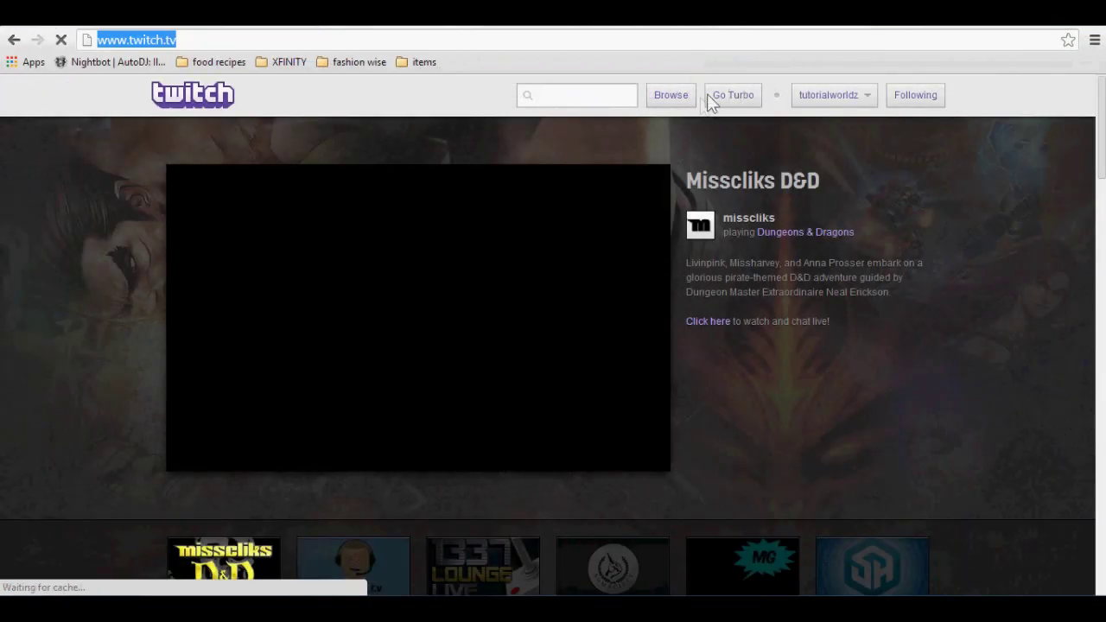
left_click(820, 97)
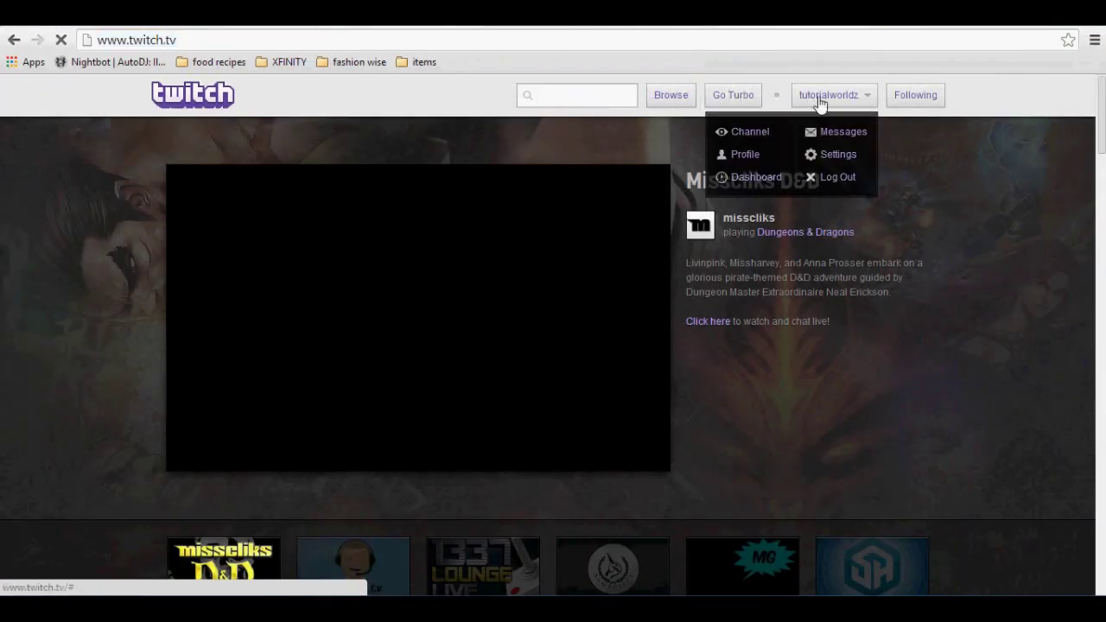
left_click(750, 176)
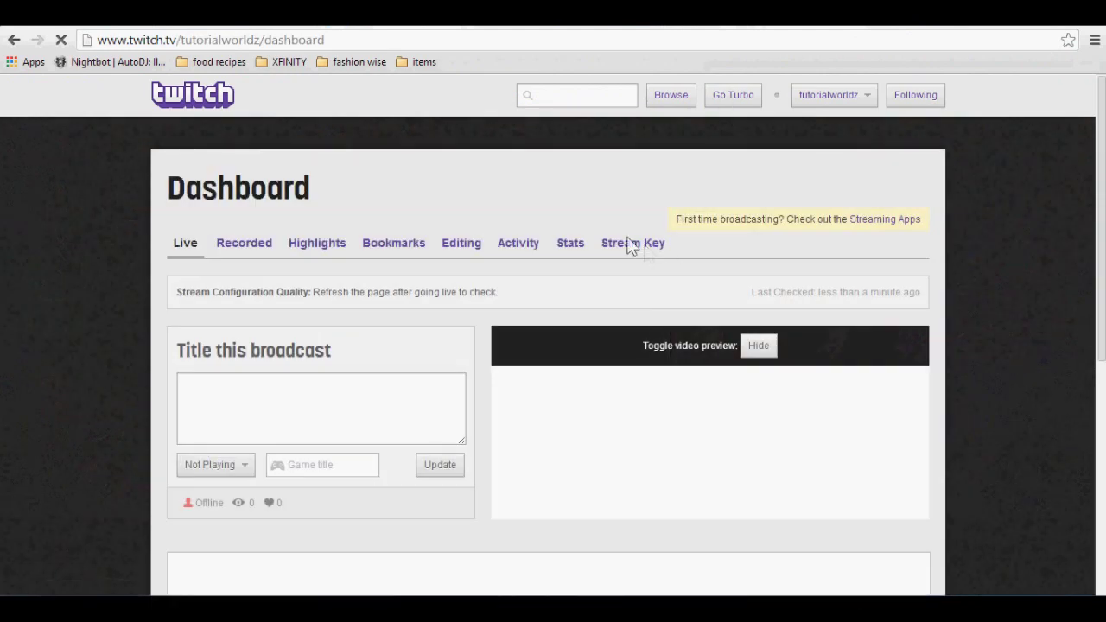
Reveal the channel's stream key on the Stream Key page and select it
left_click(632, 245)
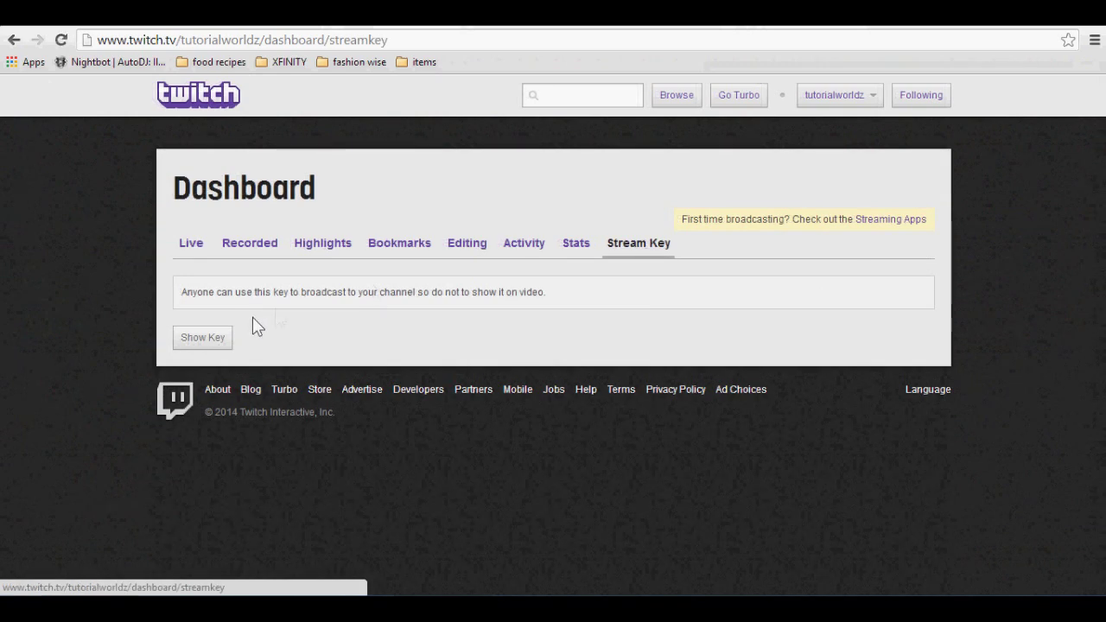
left_click(199, 339)
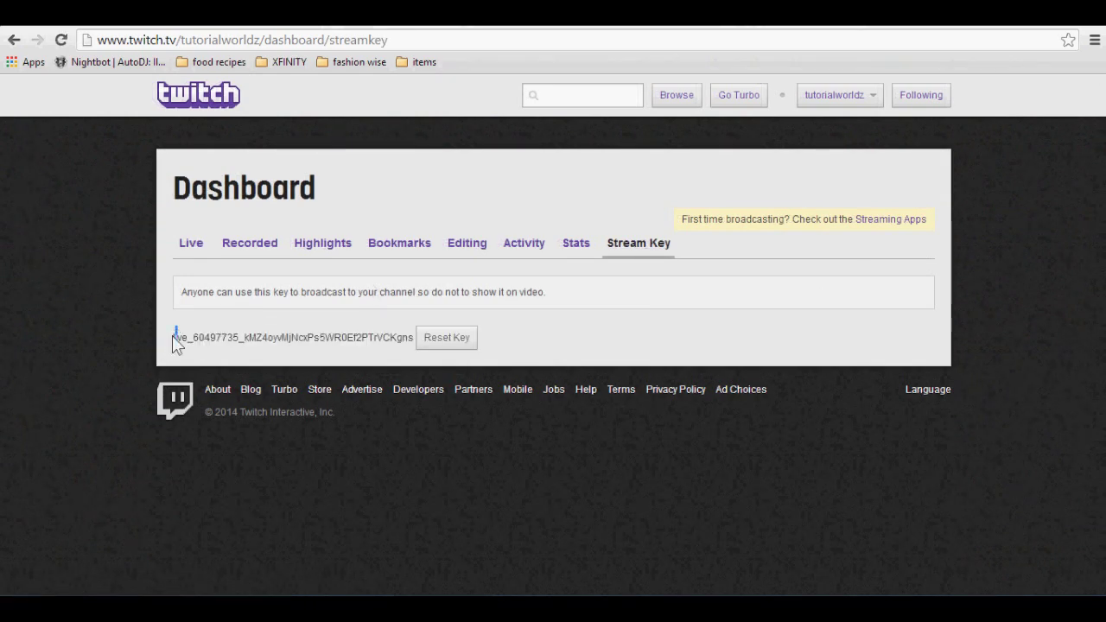
left_click_drag(173, 338, 280, 338)
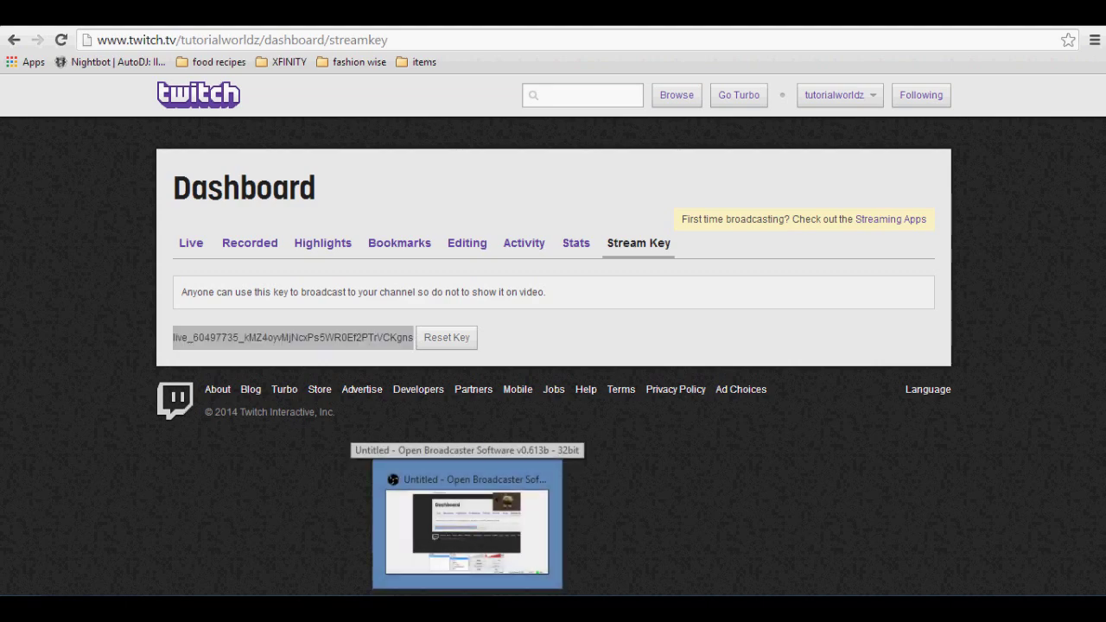
left_click(466, 544)
Paste the stream key, choose Twitch / Justin.tv as streaming service, save, and stop the preview
key("ctrl+v")
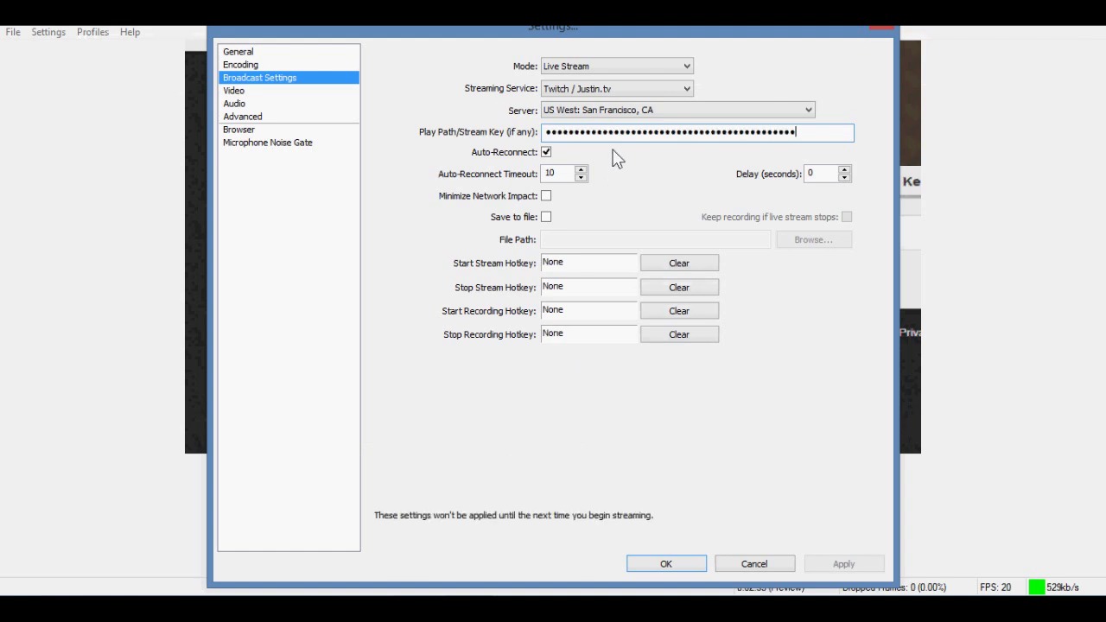
left_click(623, 86)
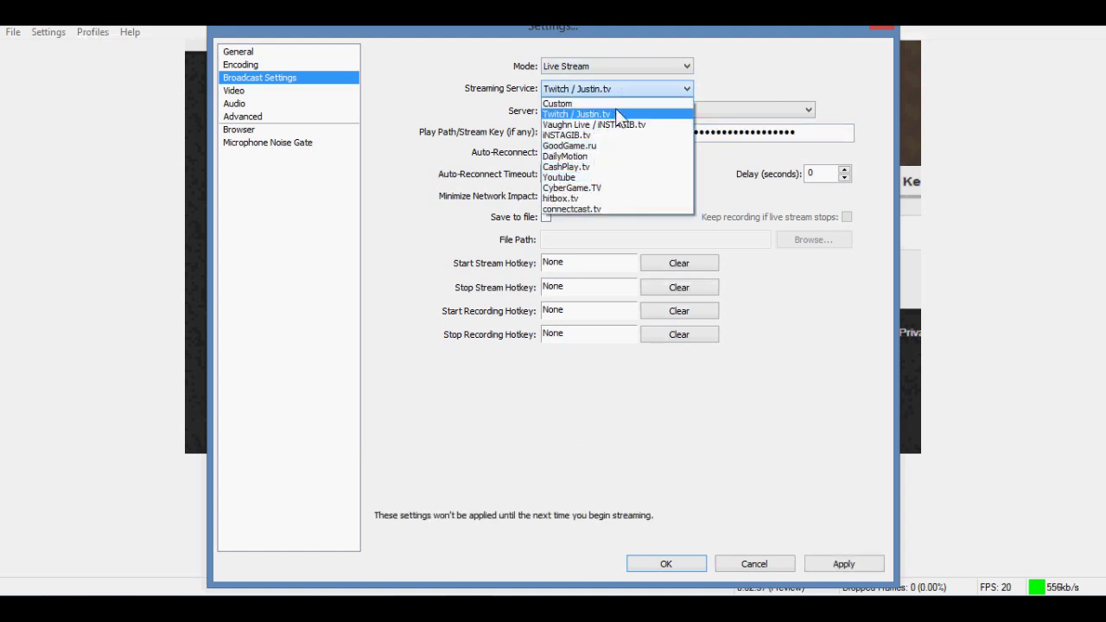
left_click(616, 112)
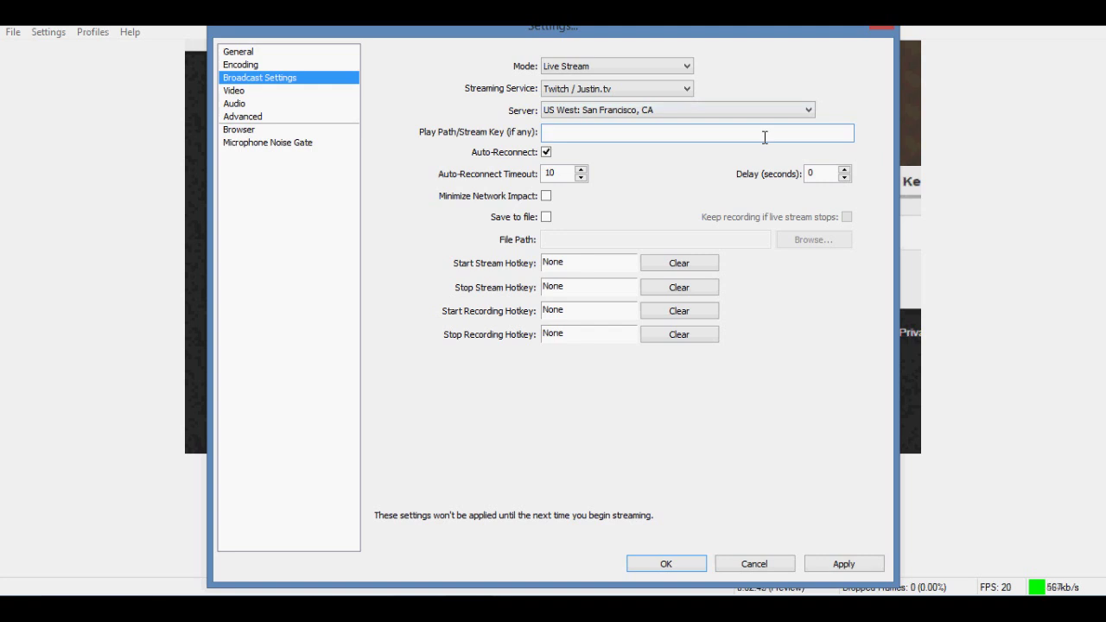
left_click(682, 567)
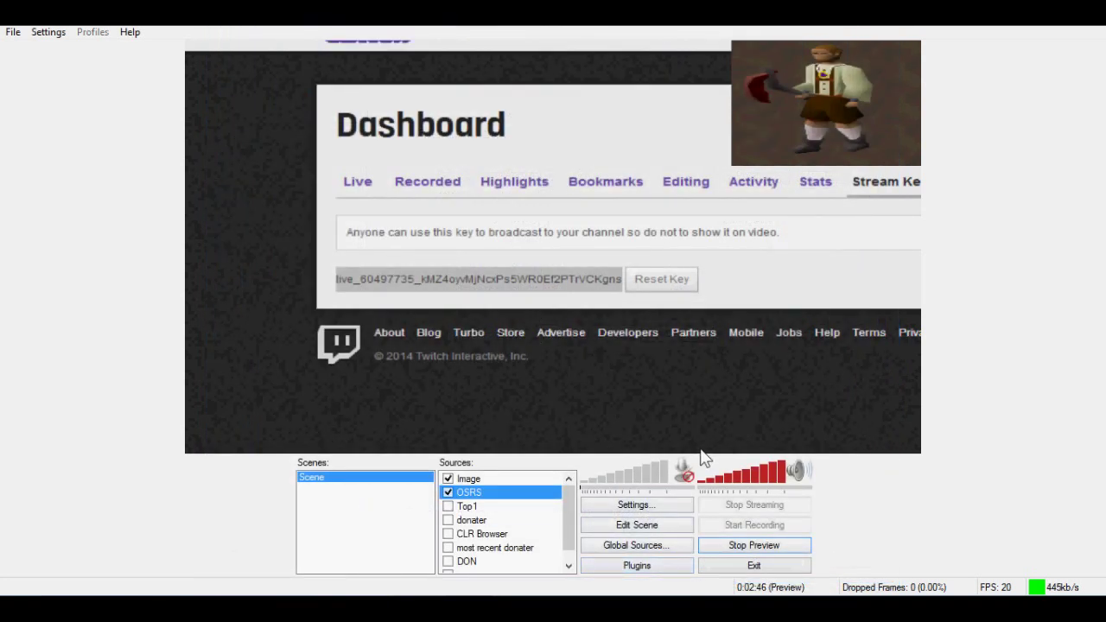
left_click(739, 546)
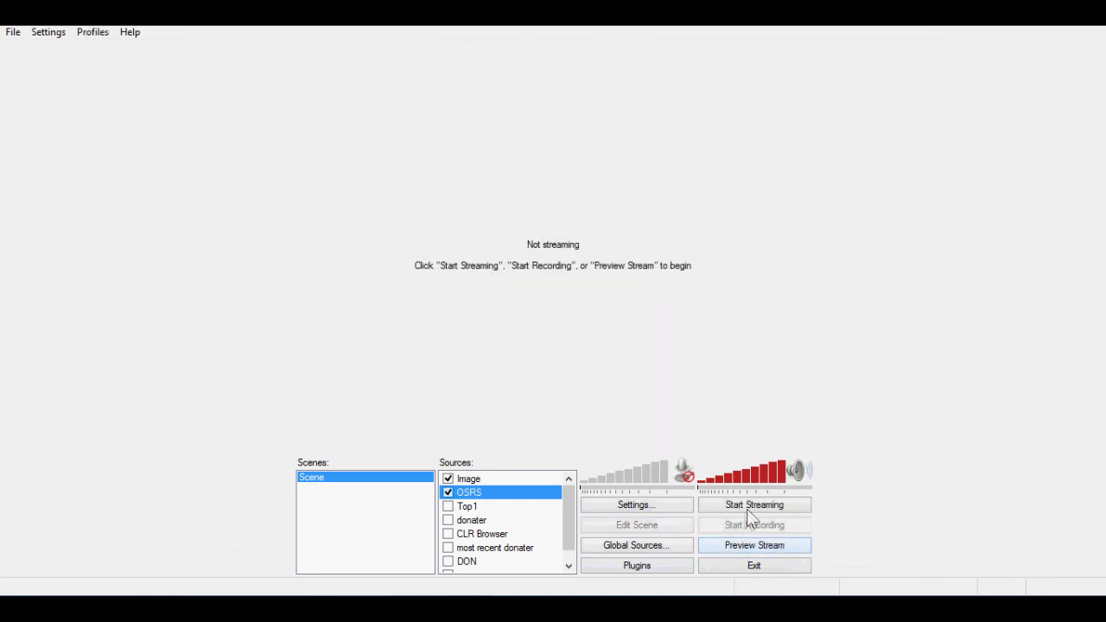